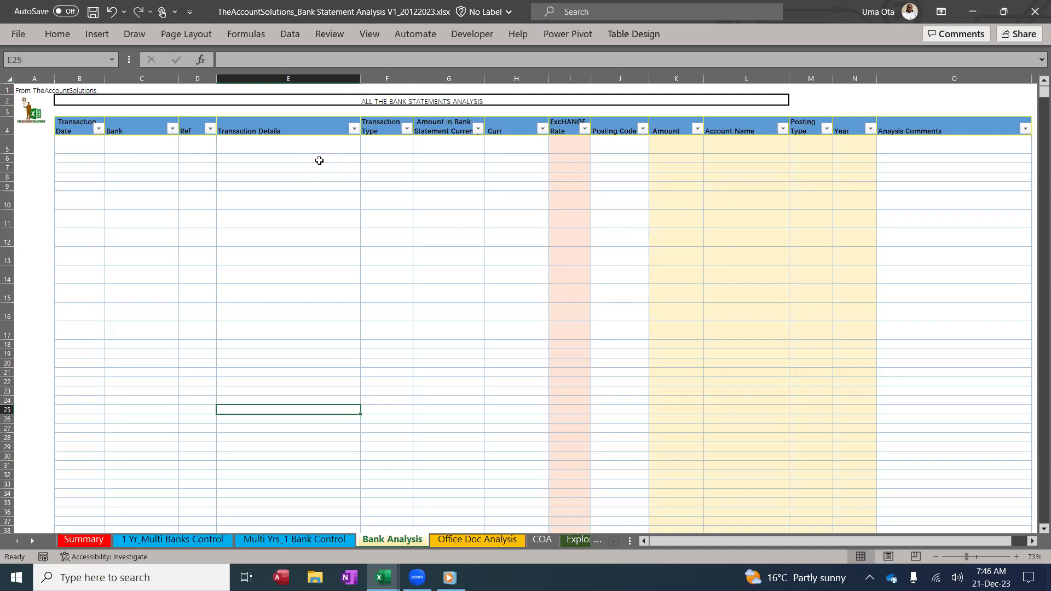
pyautogui.click(541, 540)
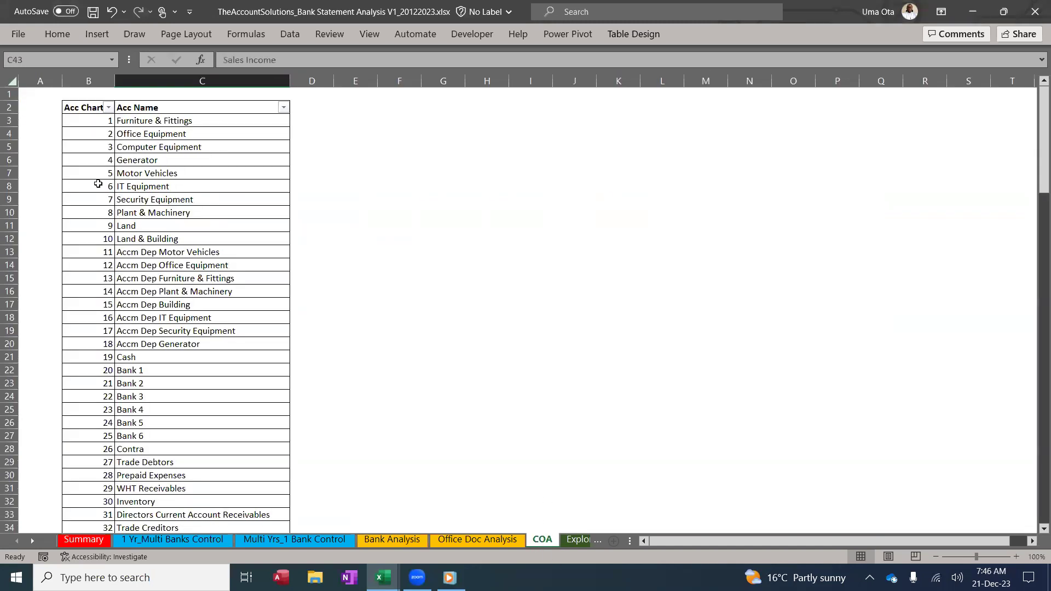
pyautogui.scroll(-4, 110, 191)
pyautogui.scroll(4, 157, 202)
pyautogui.scroll(-6, 157, 203)
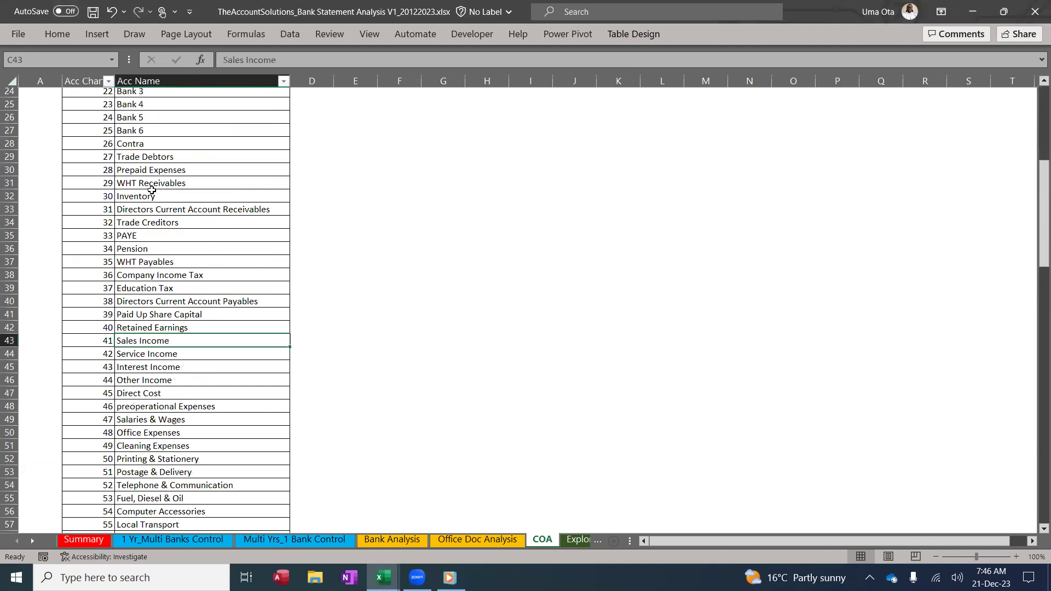
pyautogui.scroll(6, 211, 186)
pyautogui.scroll(-8, 143, 196)
pyautogui.scroll(-6, 143, 196)
pyautogui.scroll(14, 176, 197)
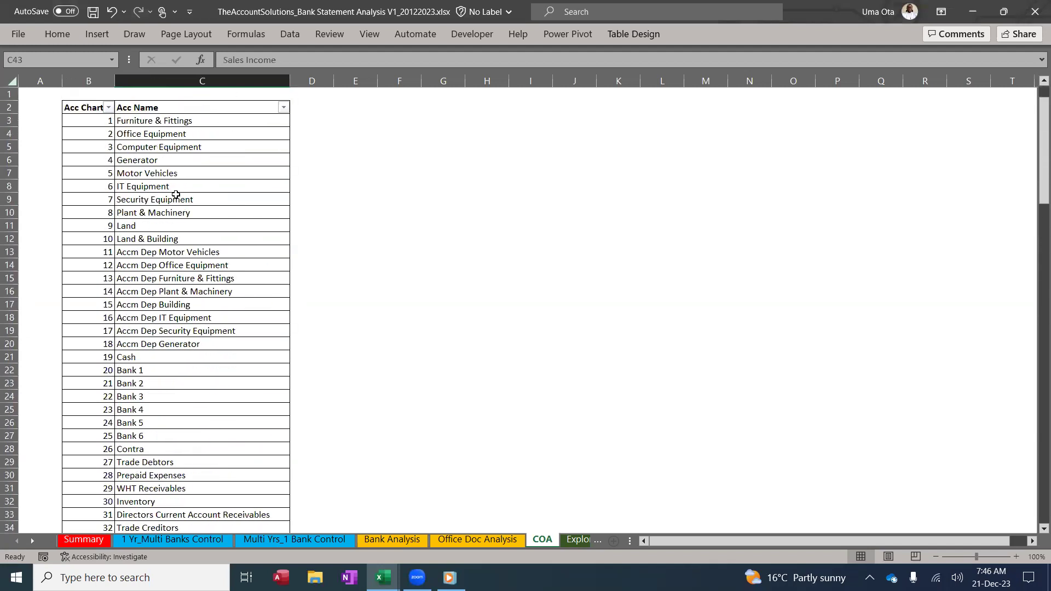
pyautogui.scroll(-20, 176, 193)
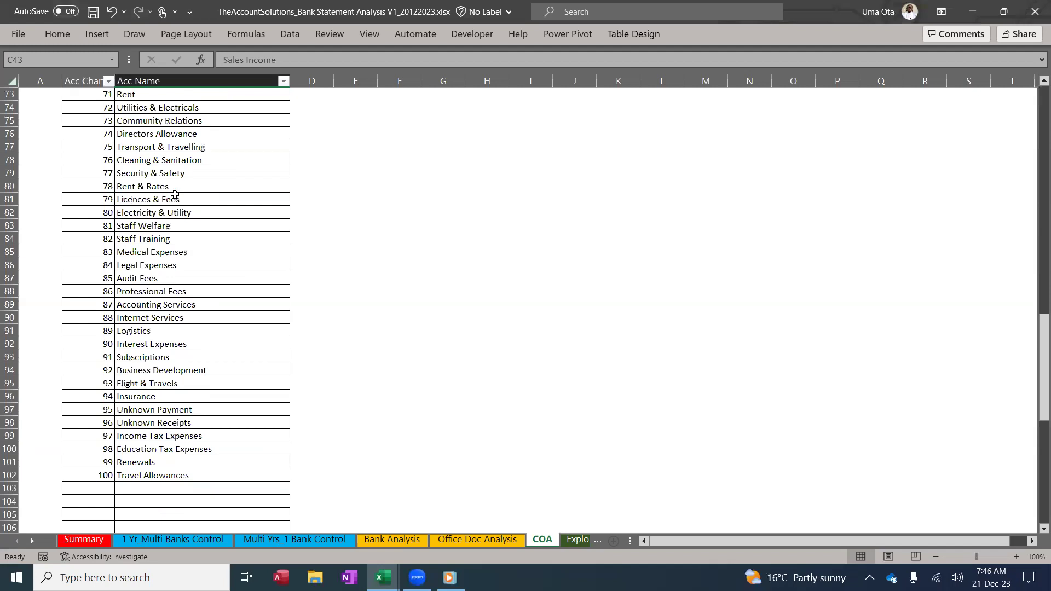
pyautogui.scroll(20, 165, 197)
pyautogui.scroll(3, 156, 184)
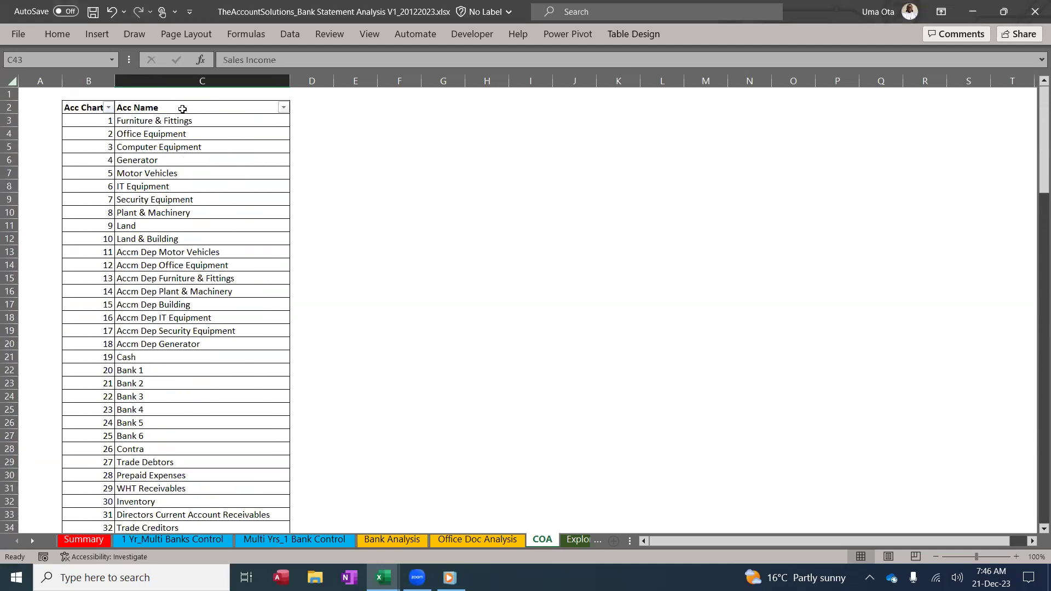
pyautogui.click(194, 81)
pyautogui.click(88, 81)
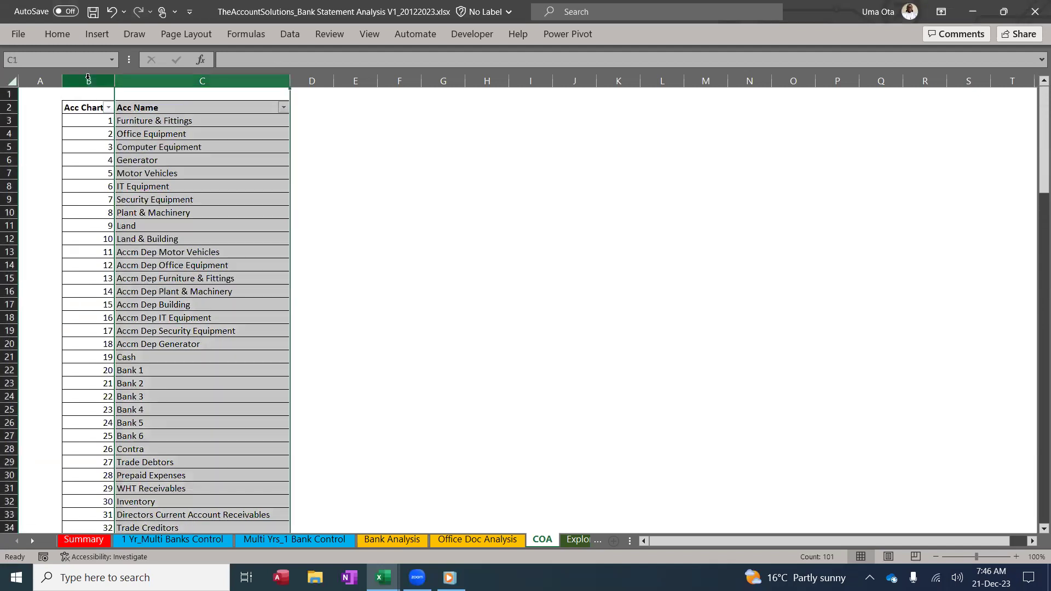
pyautogui.moveTo(144, 159); pyautogui.dragTo(144, 157)
pyautogui.click(144, 158)
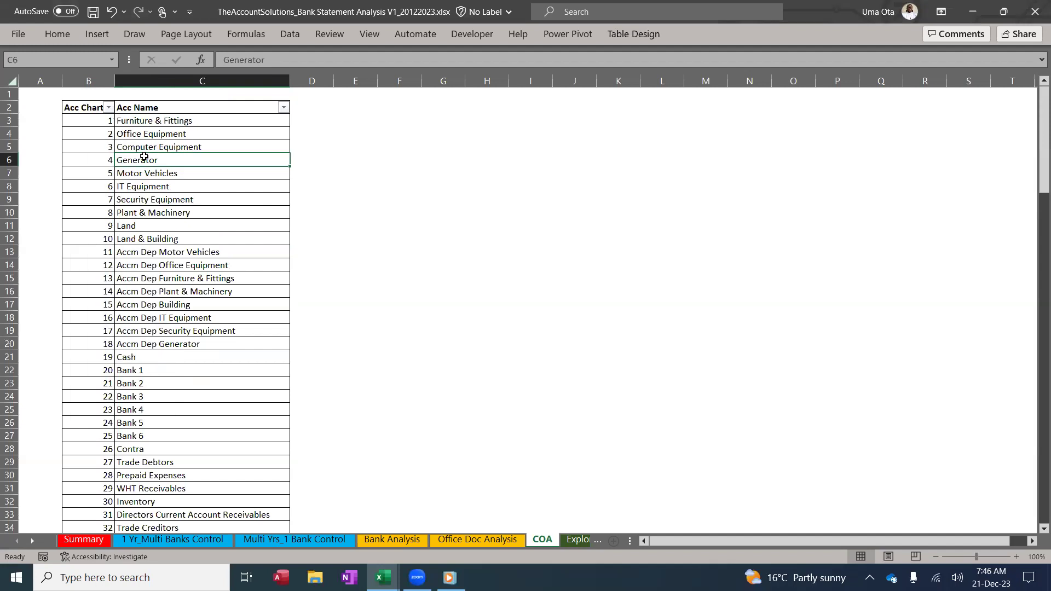
# - On Bank Analysis, review the Transaction Date and Bank columns and the allowed bank choices
pyautogui.click(406, 541)
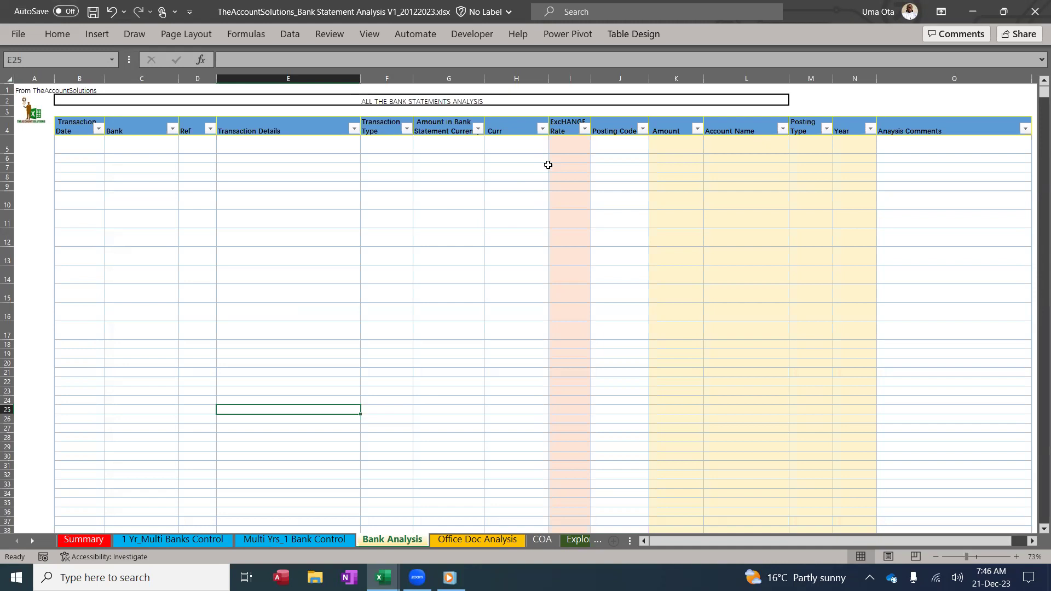
pyautogui.click(92, 144)
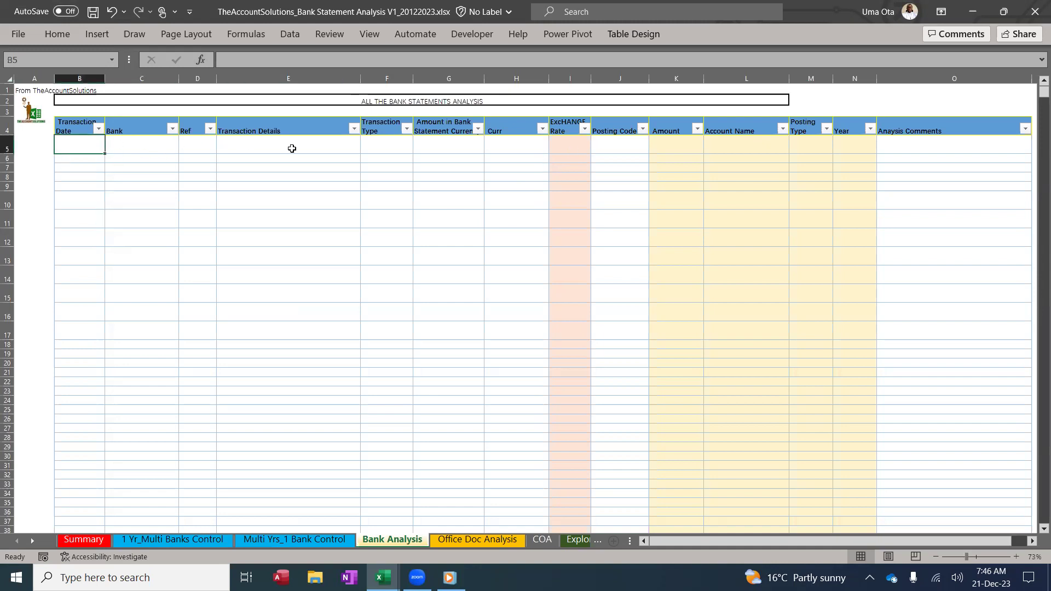
pyautogui.click(81, 126)
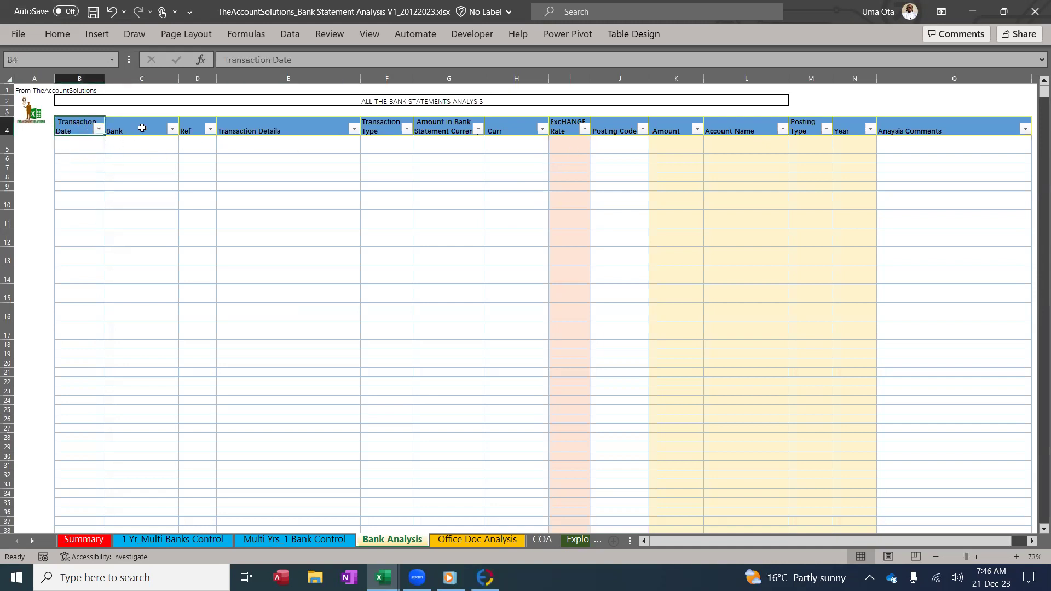
pyautogui.click(143, 128)
pyautogui.click(154, 147)
pyautogui.click(185, 148)
pyautogui.click(185, 148)
# - Review the Ref, Transaction Details, Transaction Type, currency and Posting Code columns and their choice lists
pyautogui.click(197, 129)
pyautogui.click(255, 127)
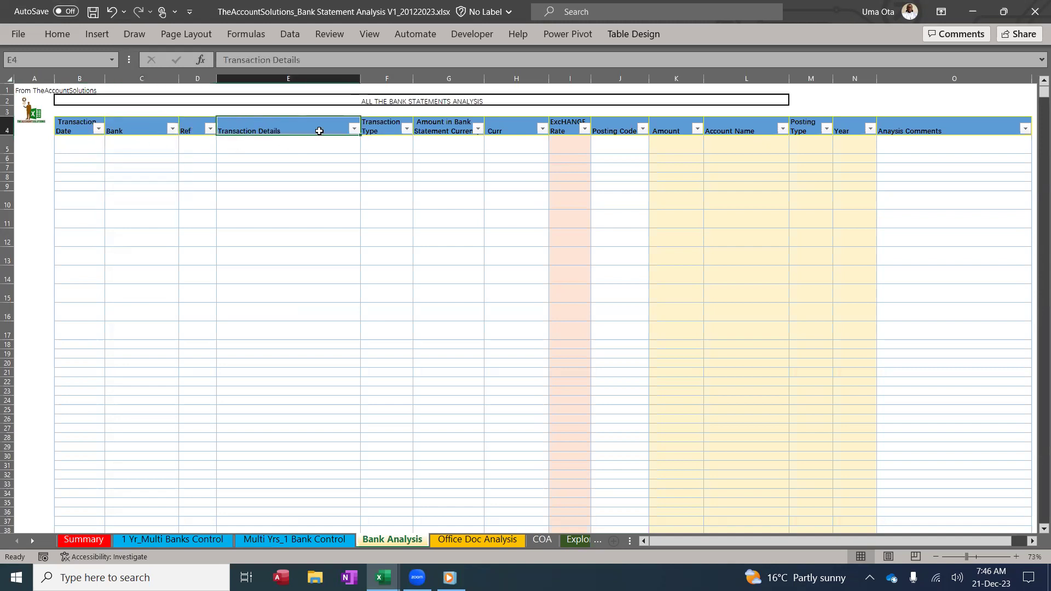
pyautogui.click(377, 129)
pyautogui.click(411, 151)
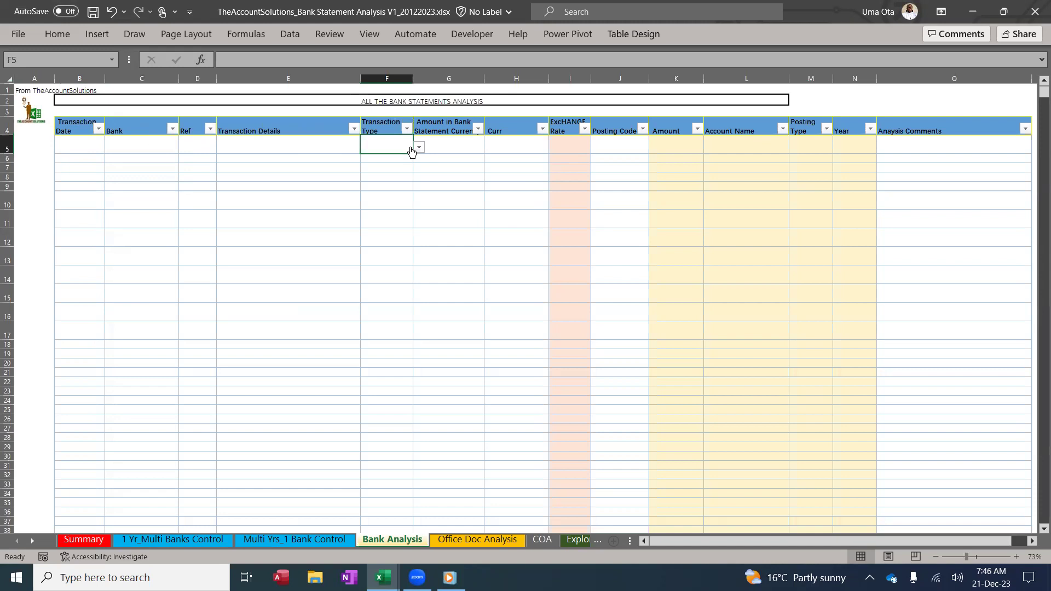
pyautogui.click(419, 148)
pyautogui.click(420, 147)
pyautogui.click(457, 138)
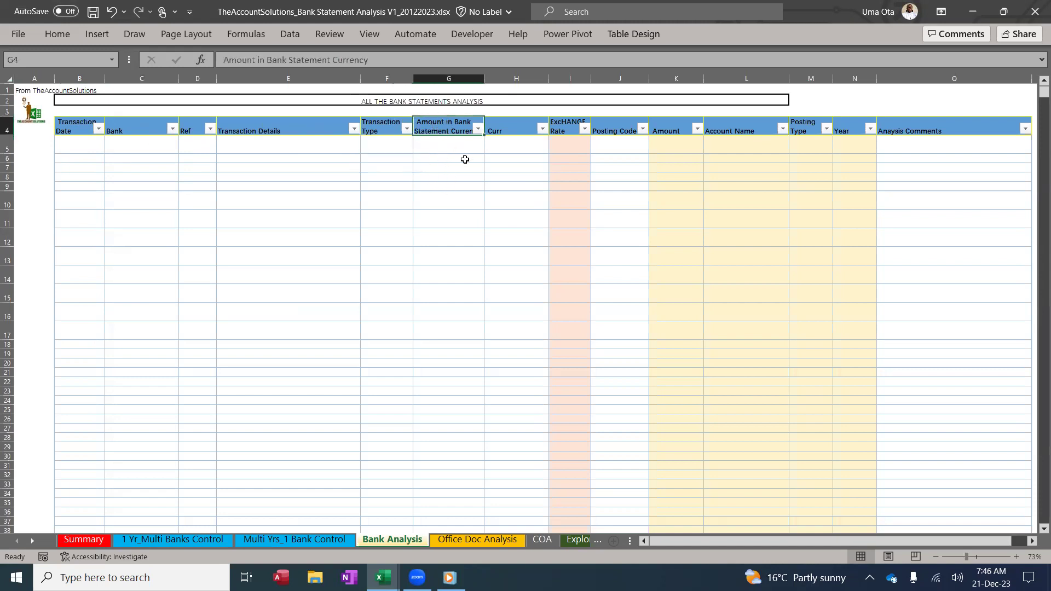
pyautogui.click(491, 144)
pyautogui.click(554, 147)
pyautogui.click(554, 146)
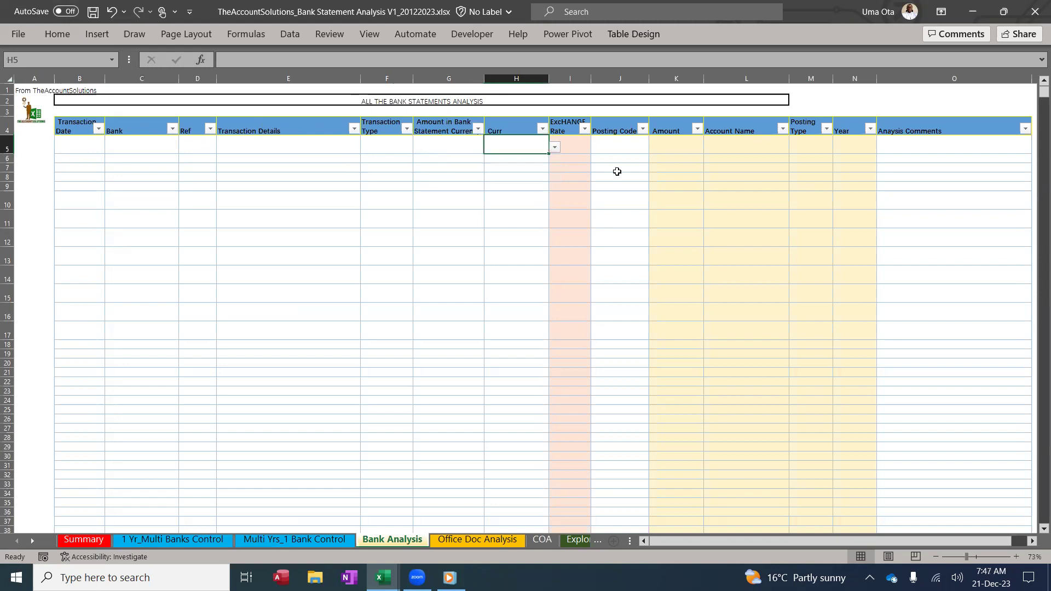
pyautogui.click(607, 143)
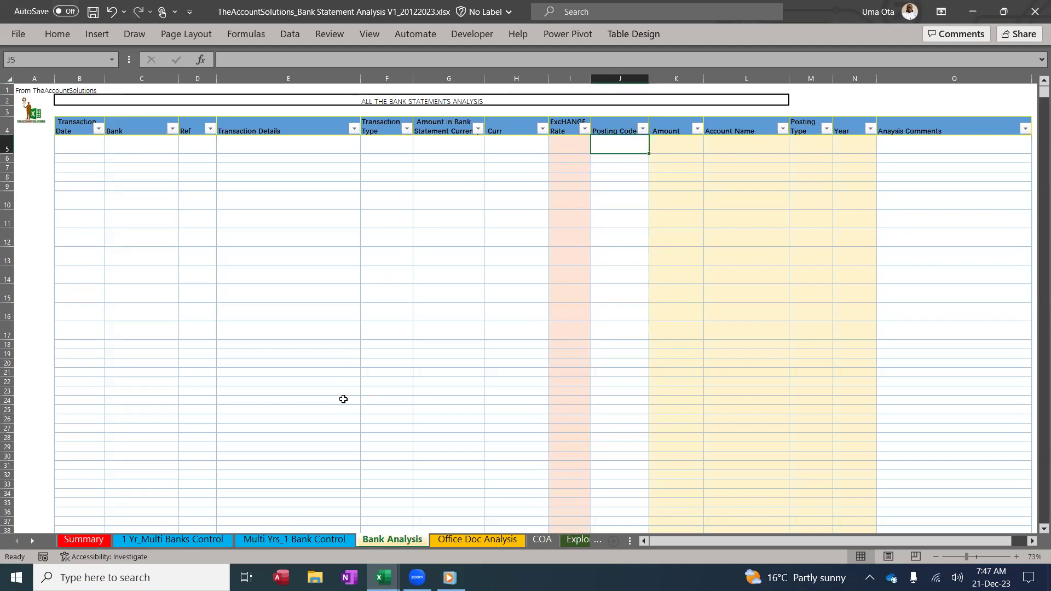
# - List the years 2021, 2022 and 2023 under Years on the Multi Yrs_1 Bank Control sheet
pyautogui.click(269, 538)
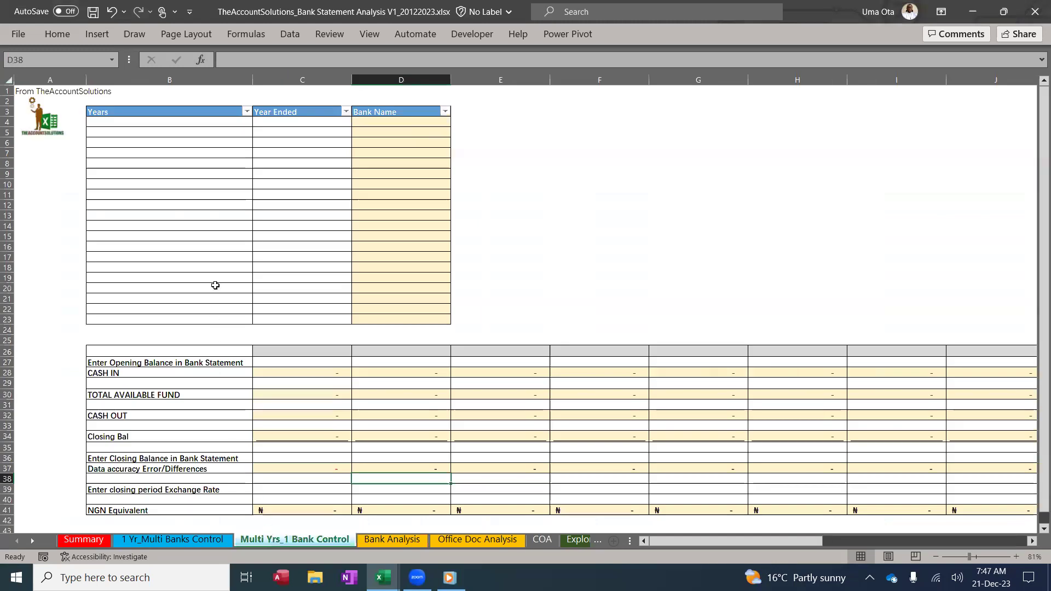
pyautogui.click(187, 122)
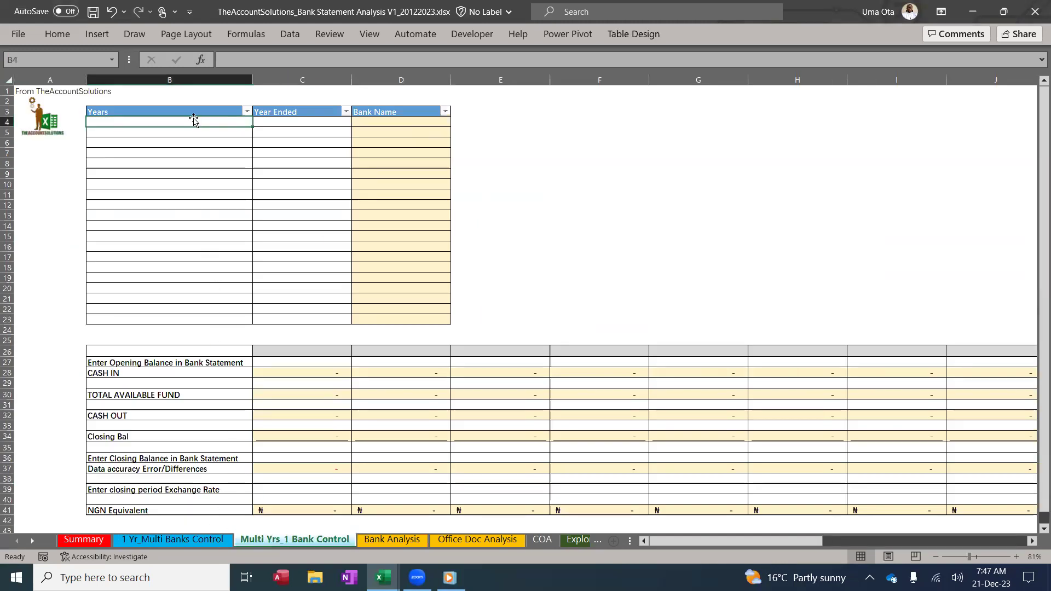
pyautogui.write('2021')
pyautogui.press('Return')
pyautogui.write('2')
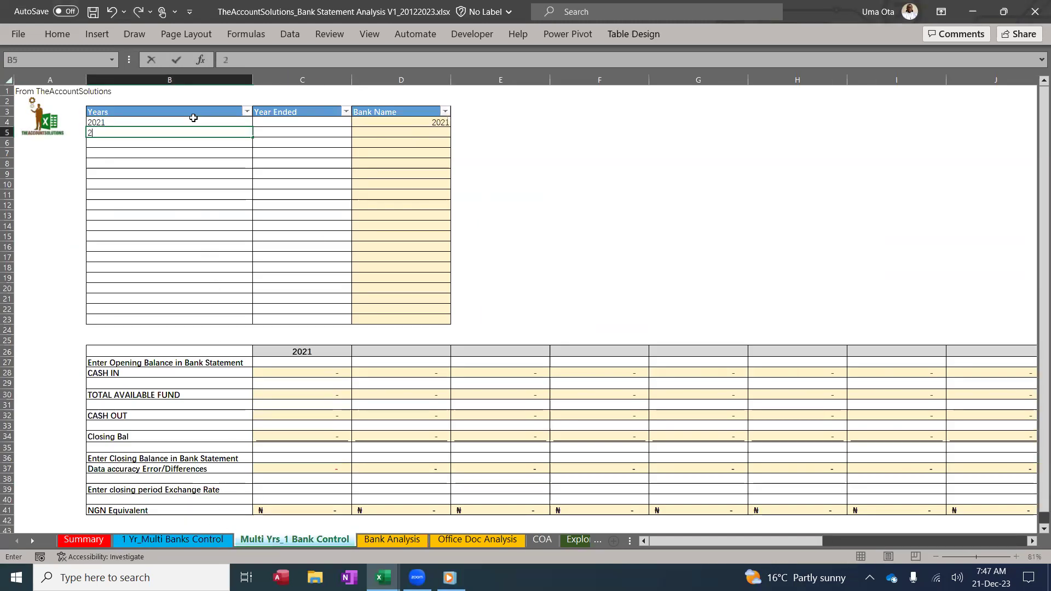
pyautogui.write('022')
pyautogui.press('Return')
pyautogui.write('2023')
pyautogui.press('Return')
# - Enter the 2021 year-end date in the first Year Ended cell
pyautogui.click(314, 120)
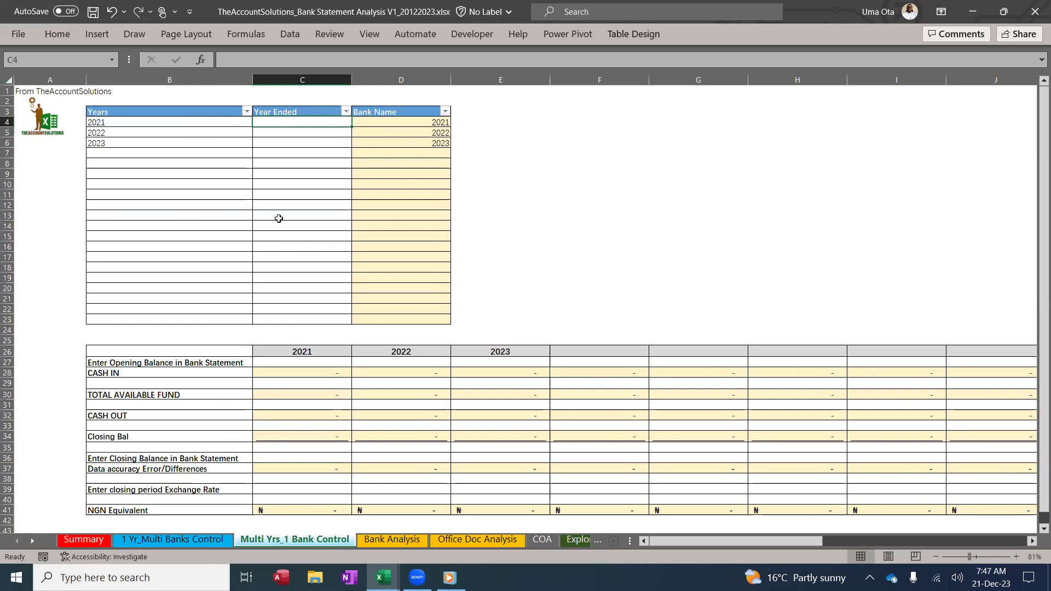
pyautogui.write('31/12/22')
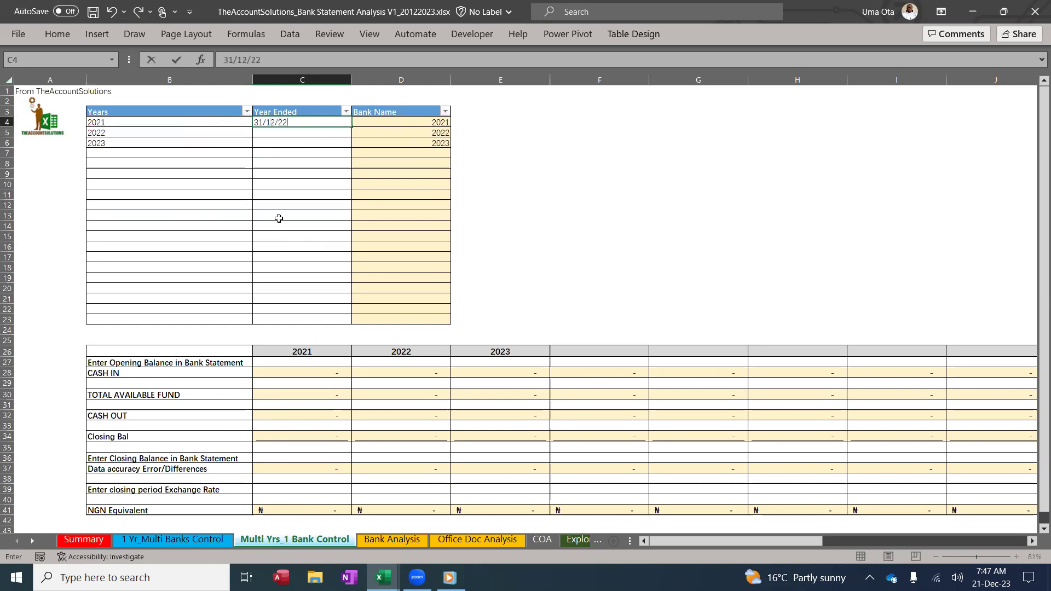
pyautogui.press('Return')
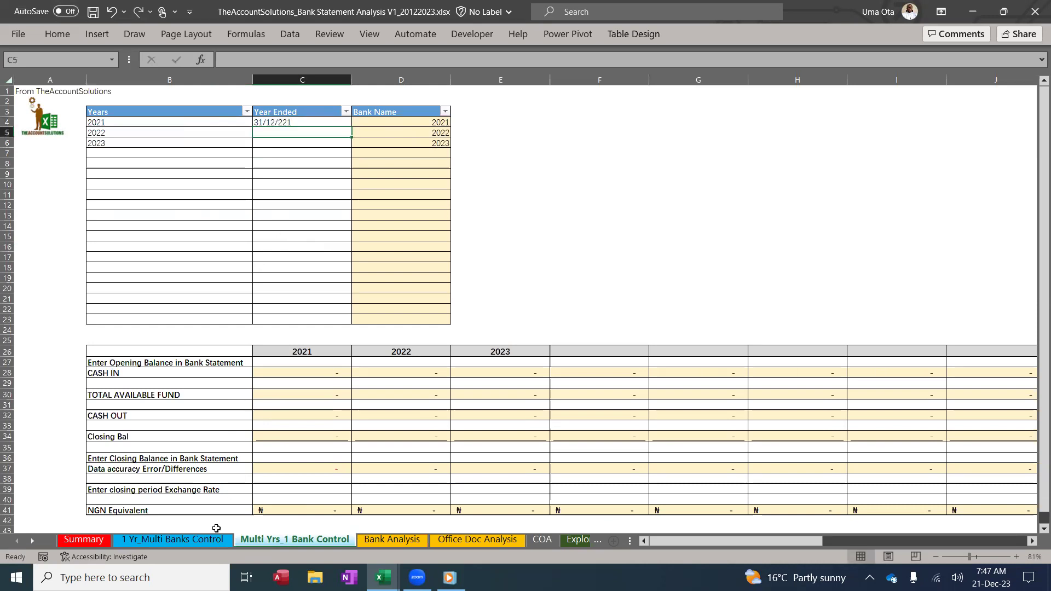
# - List banks FBN and GTB on the 1 Yr_Multi Banks Control sheet
pyautogui.click(217, 539)
pyautogui.click(164, 122)
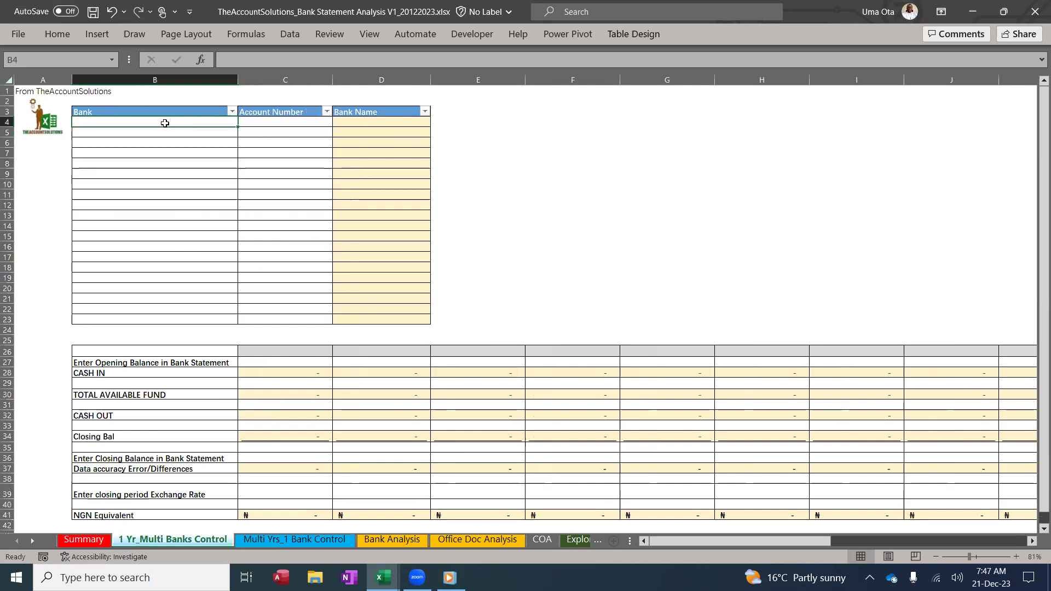
pyautogui.write('FBN')
pyautogui.press('Return')
pyautogui.write('GTB')
pyautogui.press('Return')
# - Enter each bank's account number in the Account Number column
pyautogui.click(262, 124)
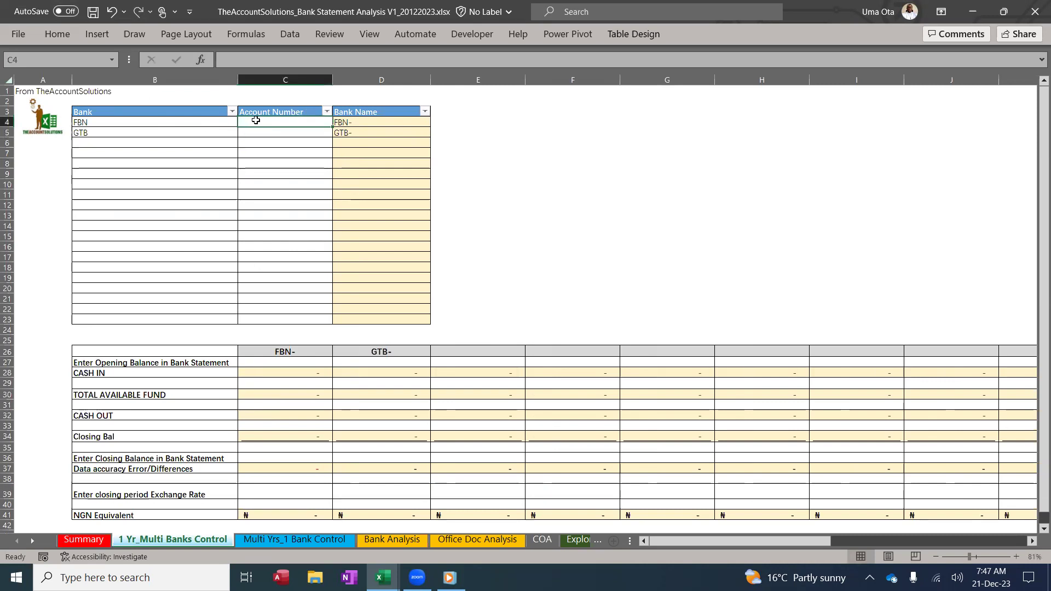
pyautogui.write('1234567')
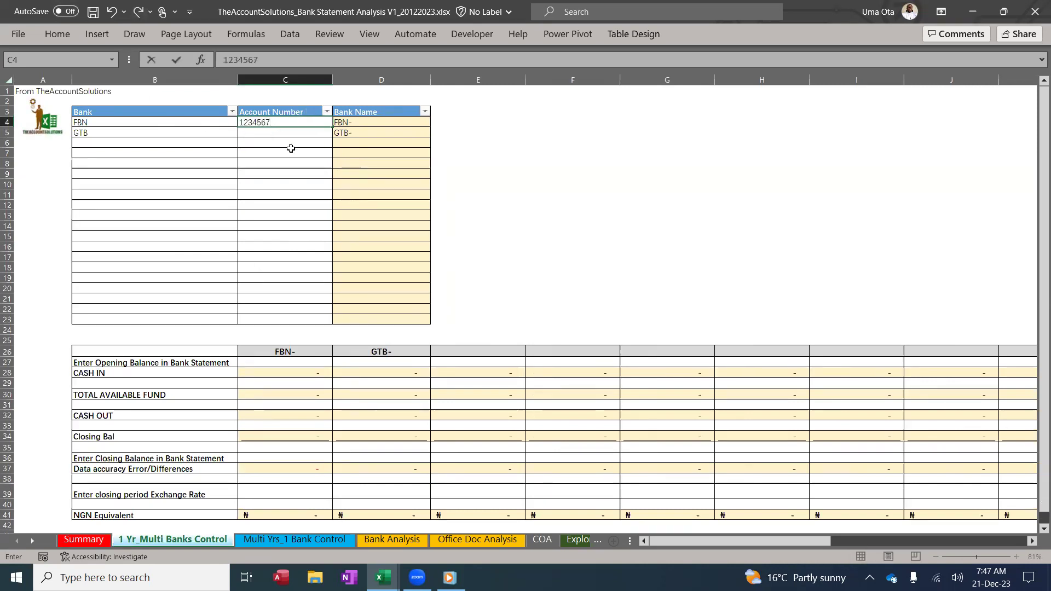
pyautogui.write('178')
pyautogui.press('Return')
pyautogui.write('1234567')
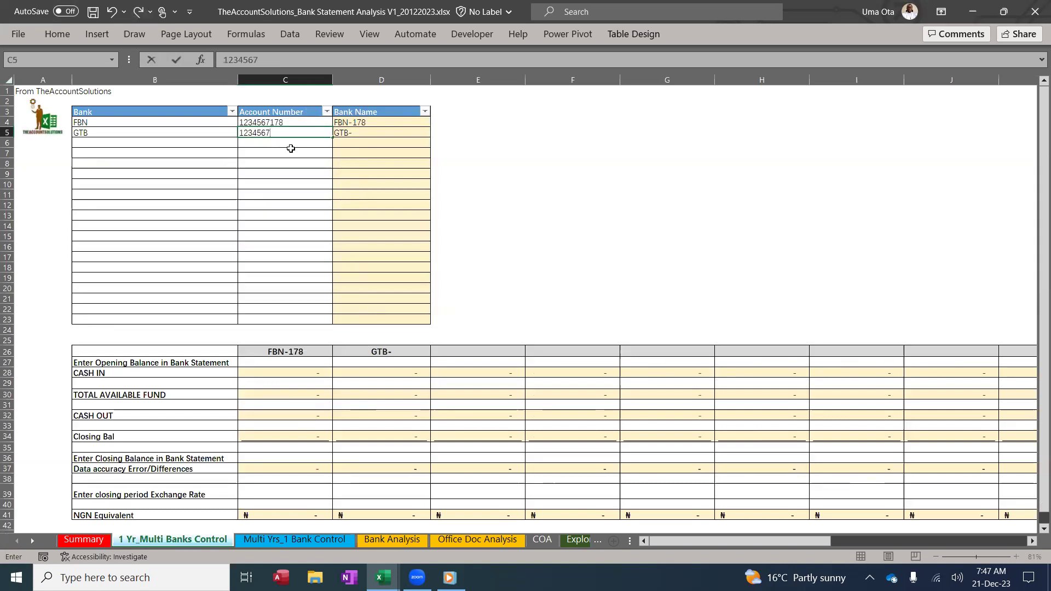
pyautogui.write('891')
pyautogui.click(290, 151)
pyautogui.click(392, 540)
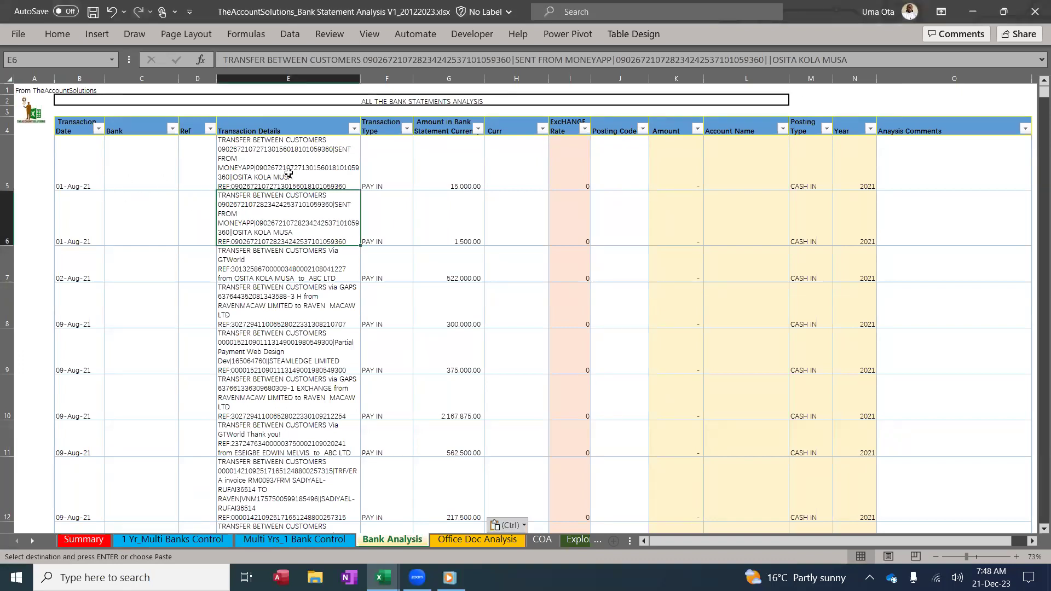
pyautogui.click(78, 159)
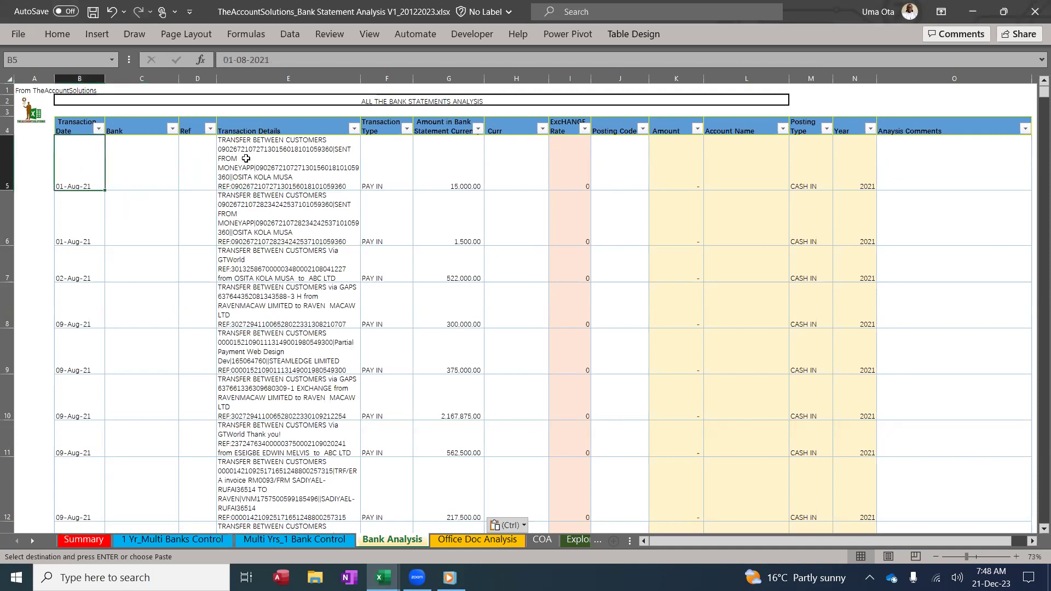
pyautogui.click(200, 161)
pyautogui.click(275, 156)
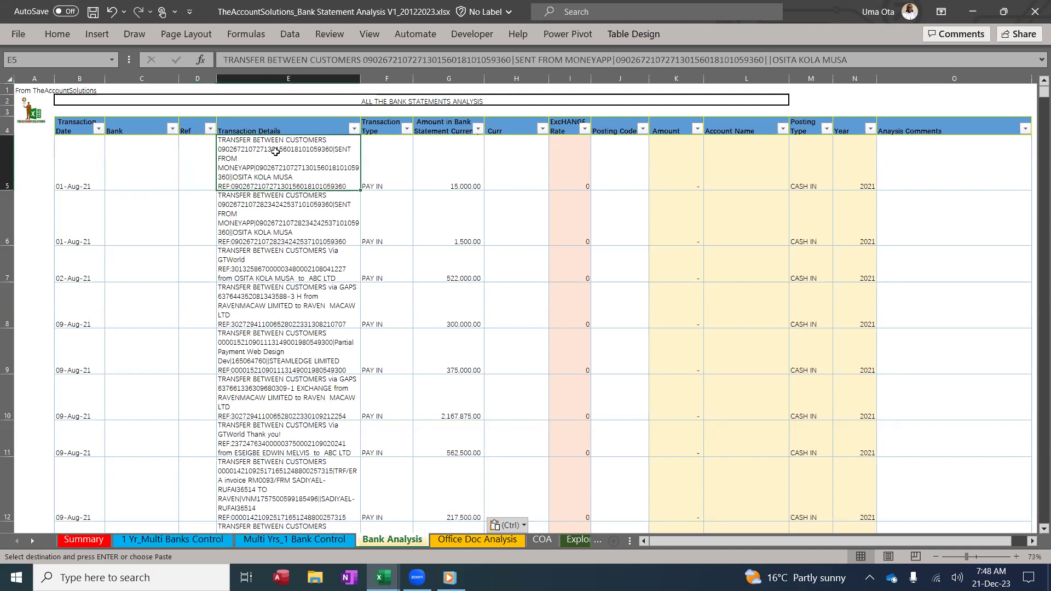
pyautogui.click(391, 166)
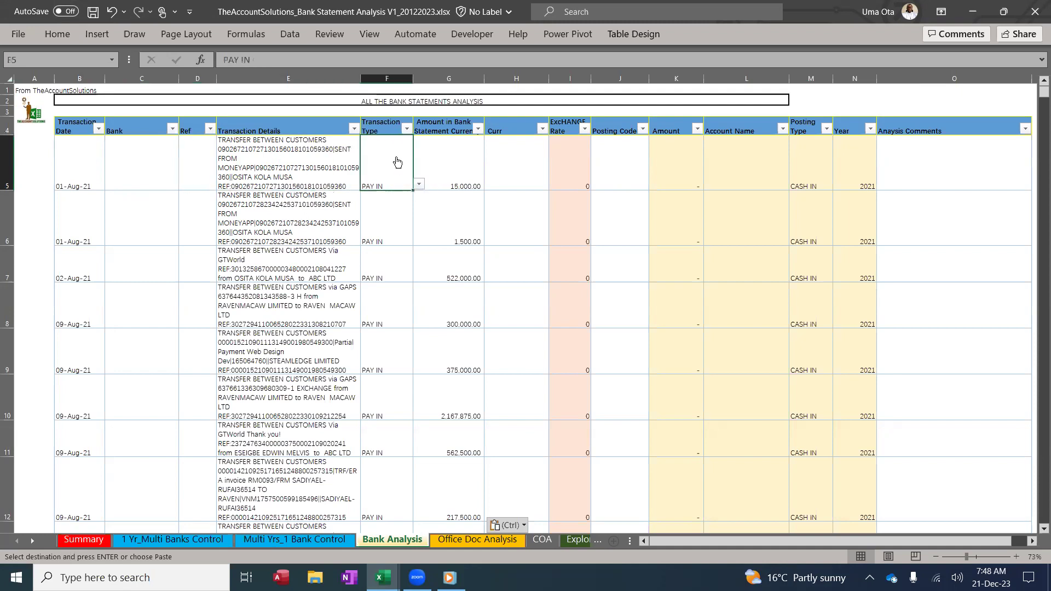
pyautogui.click(419, 184)
pyautogui.click(400, 174)
# - Set the currency of the first two transactions to NGN
pyautogui.click(445, 193)
pyautogui.click(510, 167)
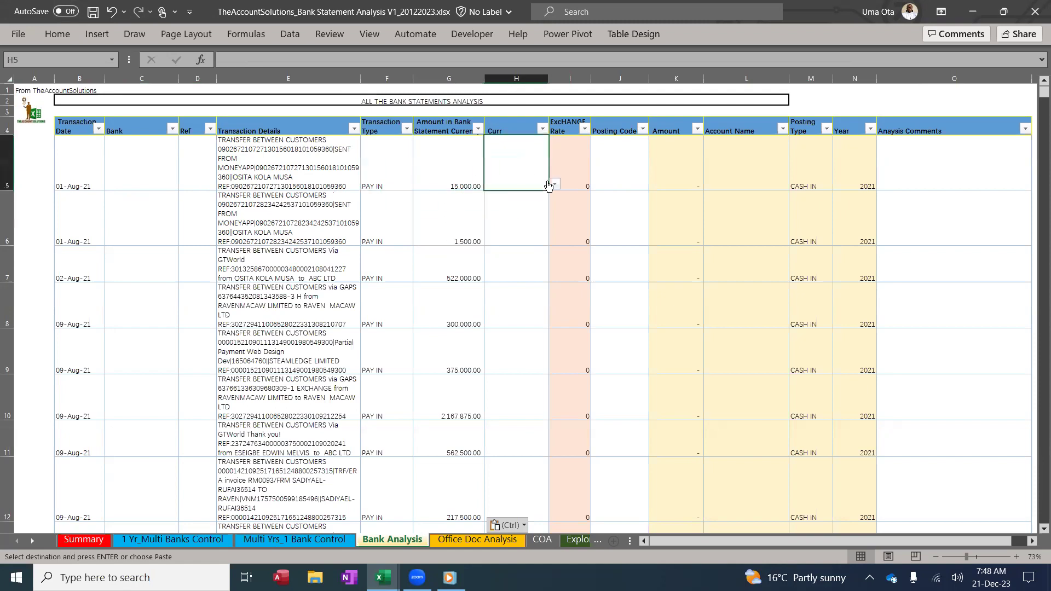
pyautogui.click(554, 184)
pyautogui.press('Escape')
pyautogui.click(553, 184)
pyautogui.click(514, 195)
pyautogui.click(527, 222)
pyautogui.click(555, 241)
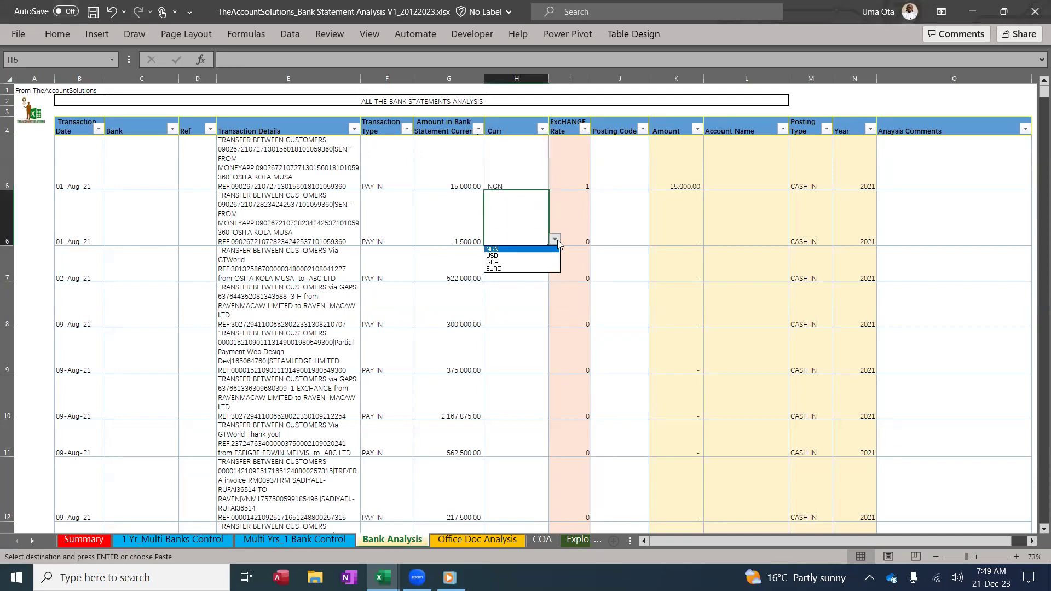
pyautogui.click(532, 250)
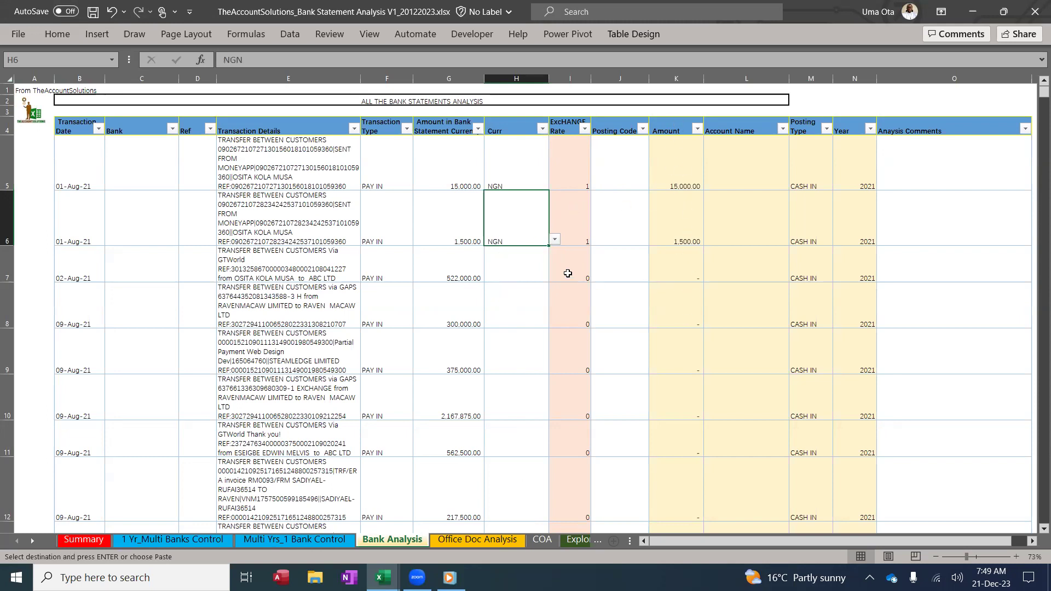
# - Test USD on row 6 to check the exchange rate, then revert it to NGN
pyautogui.click(555, 239)
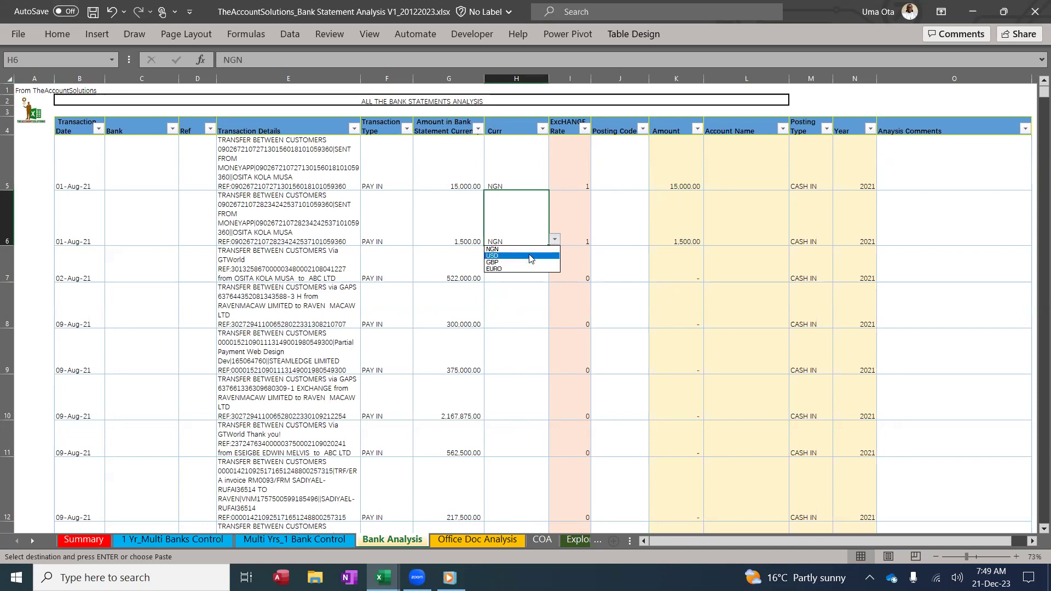
pyautogui.click(529, 256)
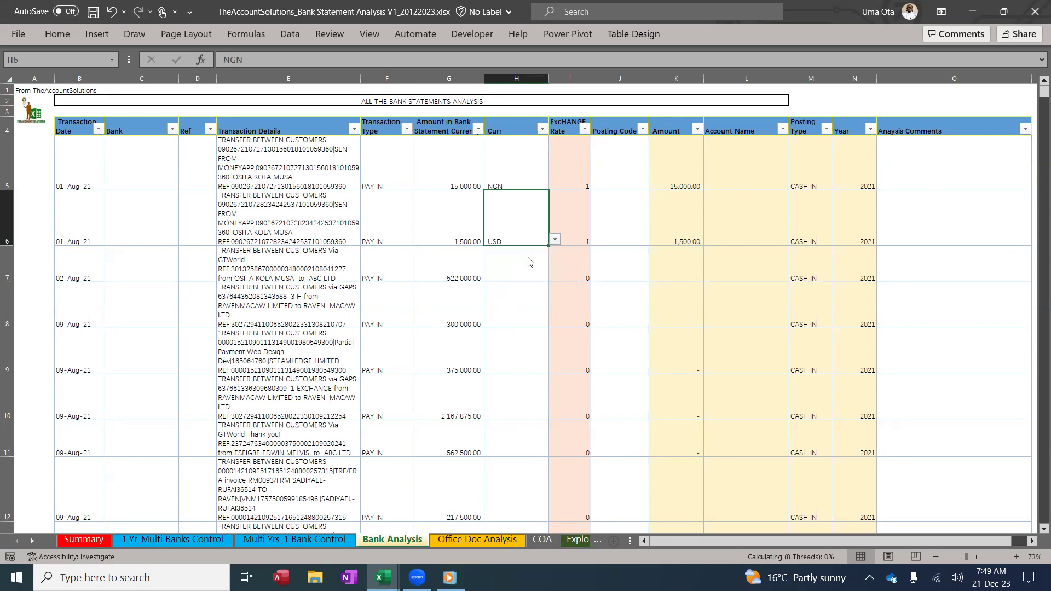
pyautogui.click(582, 224)
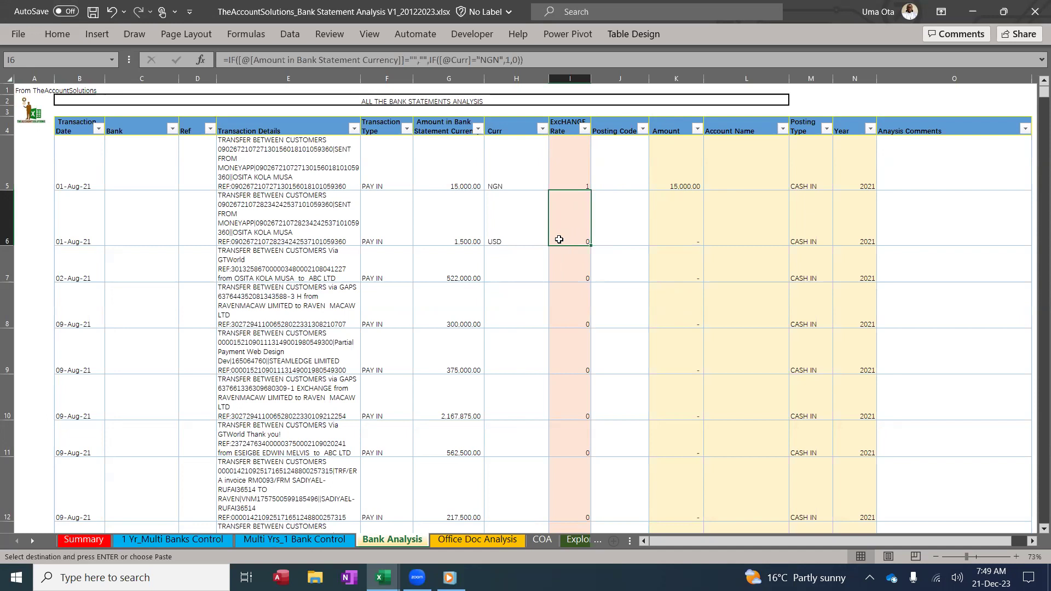
pyautogui.click(520, 233)
pyautogui.click(555, 239)
pyautogui.click(493, 249)
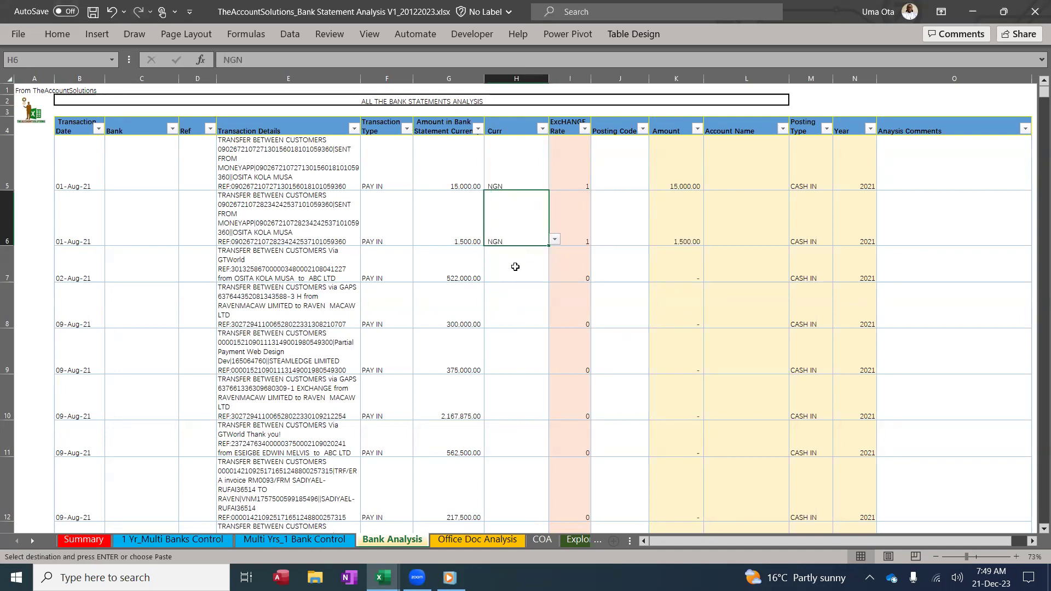
# - Choose FBN-178 from the first transaction's Bank list
pyautogui.click(153, 182)
pyautogui.click(184, 184)
pyautogui.scroll(3, 184, 211)
# - Set row 6's bank to FBN-178 and check the bank names on 1 Yr_Multi Banks Control
pyautogui.click(159, 195)
pyautogui.click(169, 217)
pyautogui.click(185, 239)
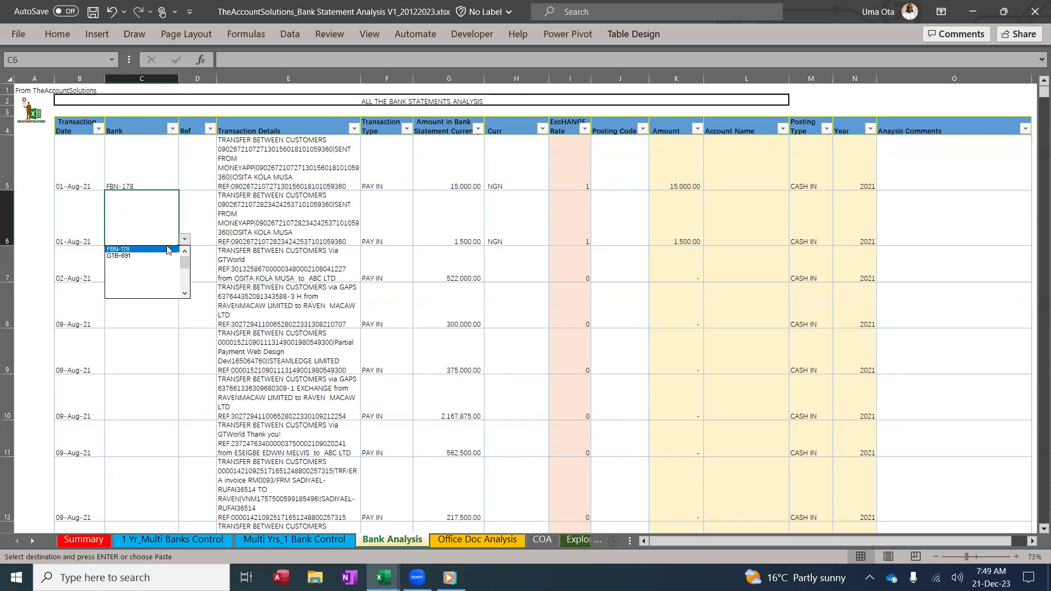
pyautogui.click(167, 249)
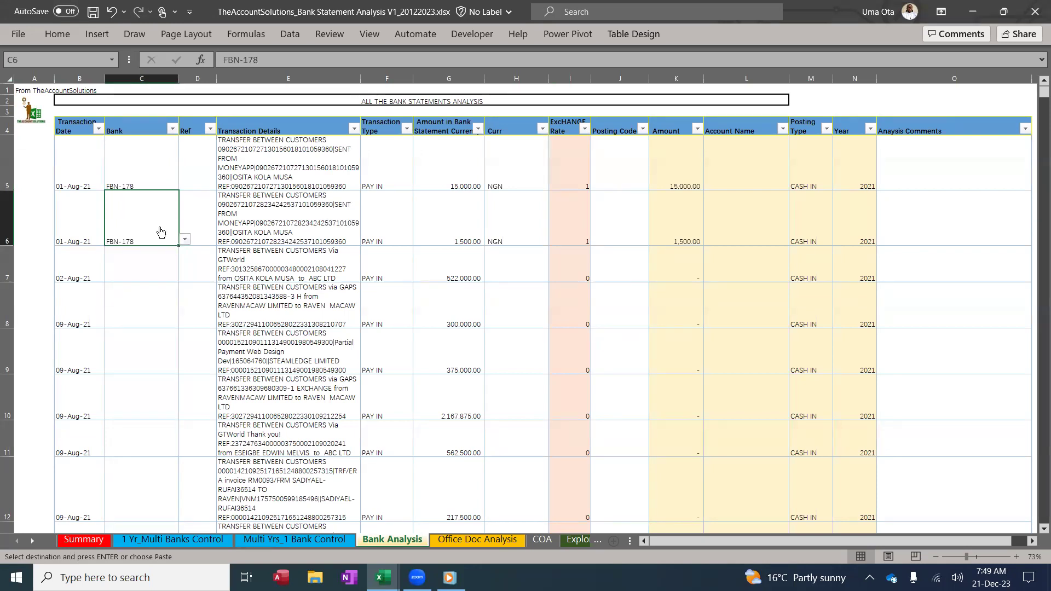
pyautogui.click(216, 541)
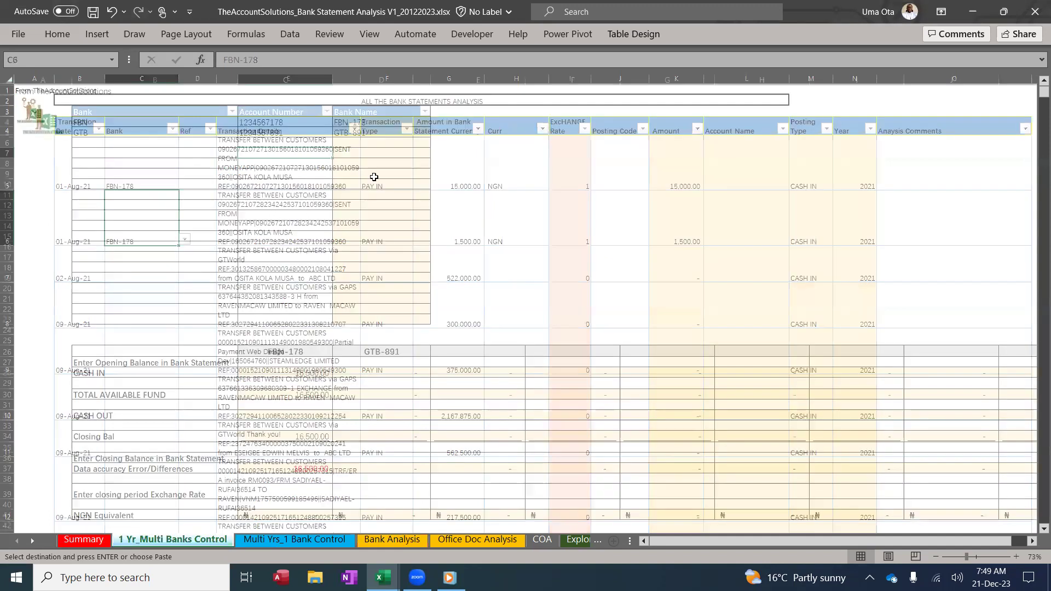
pyautogui.click(379, 125)
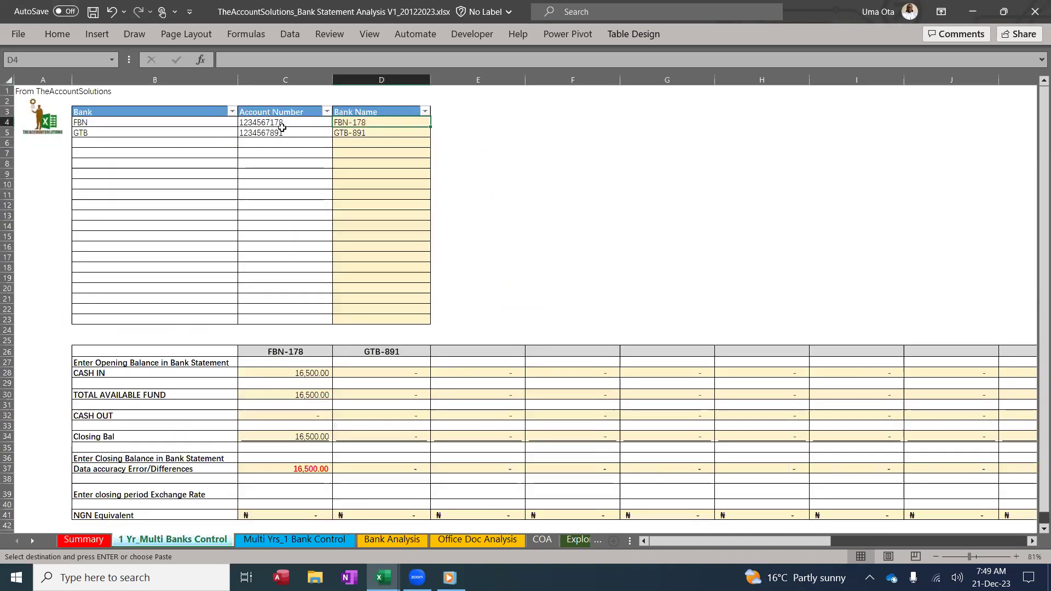
pyautogui.click(392, 540)
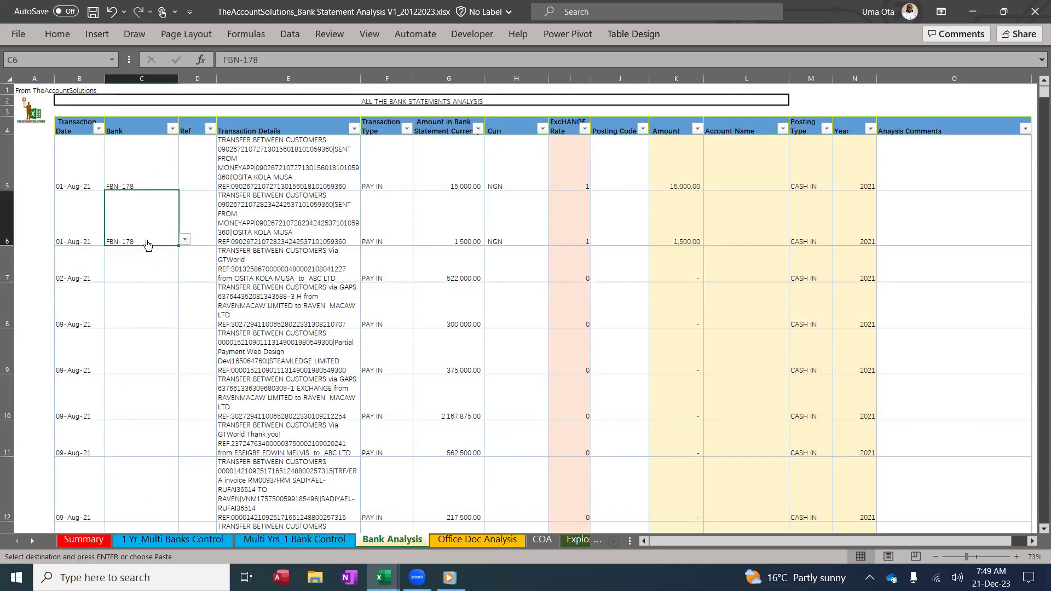
# - Copy FBN-178 down the entire Bank column and check it in the Bank filter
pyautogui.click(146, 159)
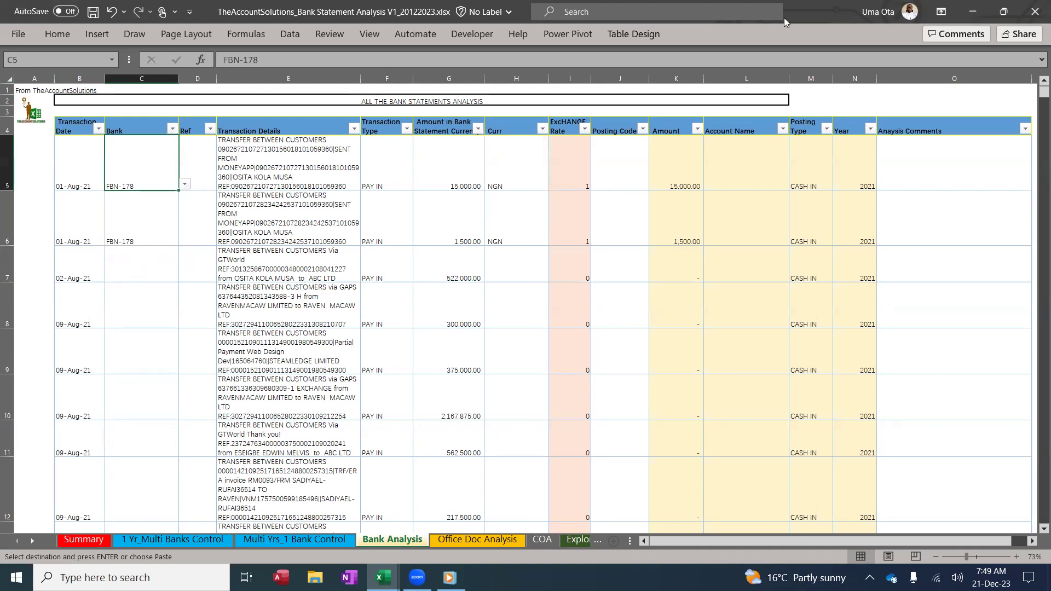
pyautogui.hotkey('ctrl', 'shift', 'Down')
pyautogui.hotkey('ctrl', 'v')
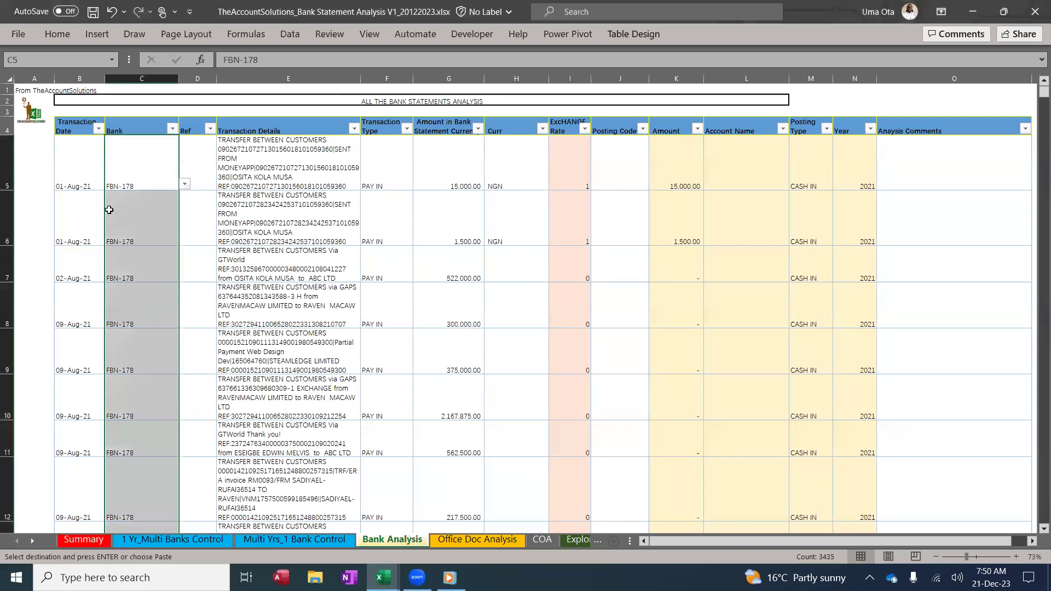
pyautogui.click(136, 175)
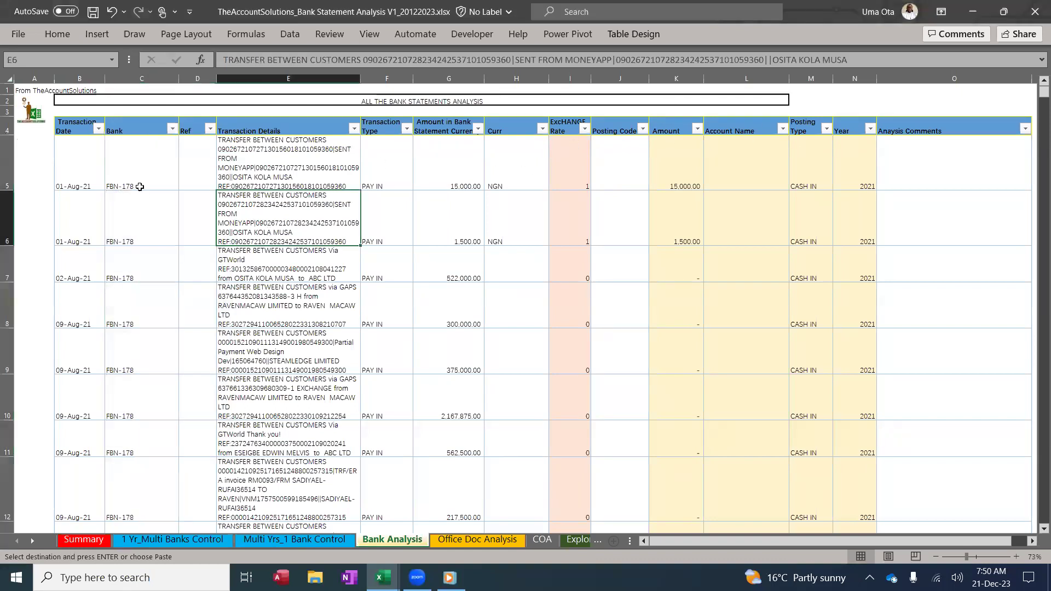
pyautogui.click(185, 186)
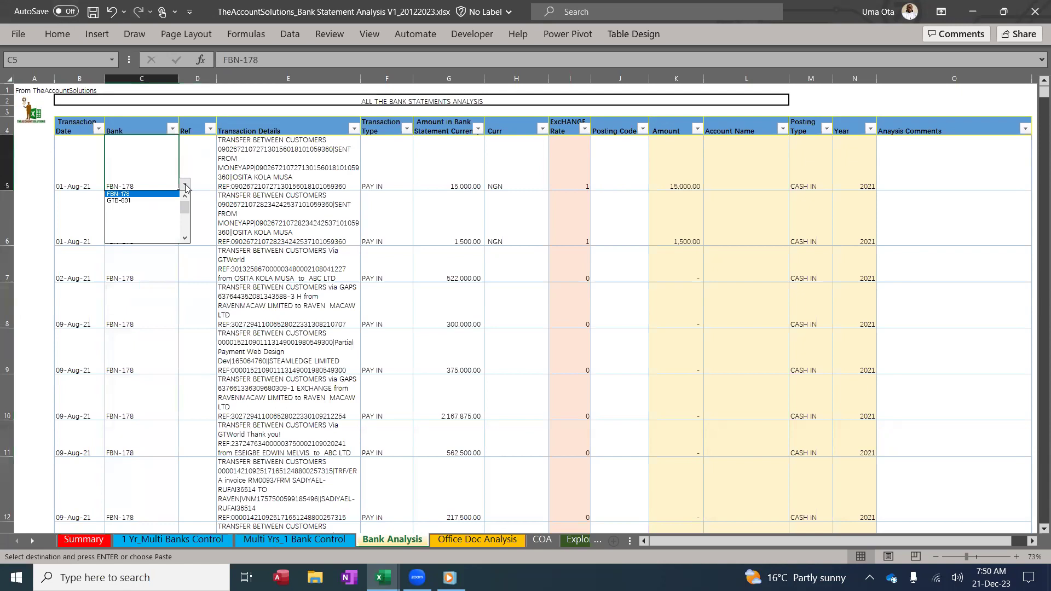
pyautogui.click(151, 195)
pyautogui.press('Down')
pyautogui.press('Down')
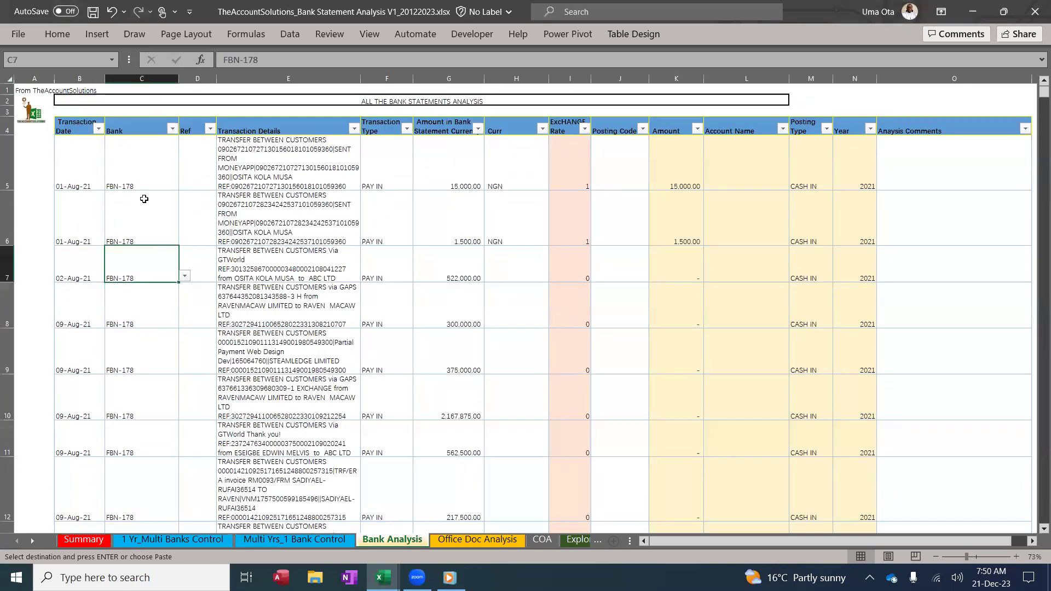
pyautogui.click(172, 128)
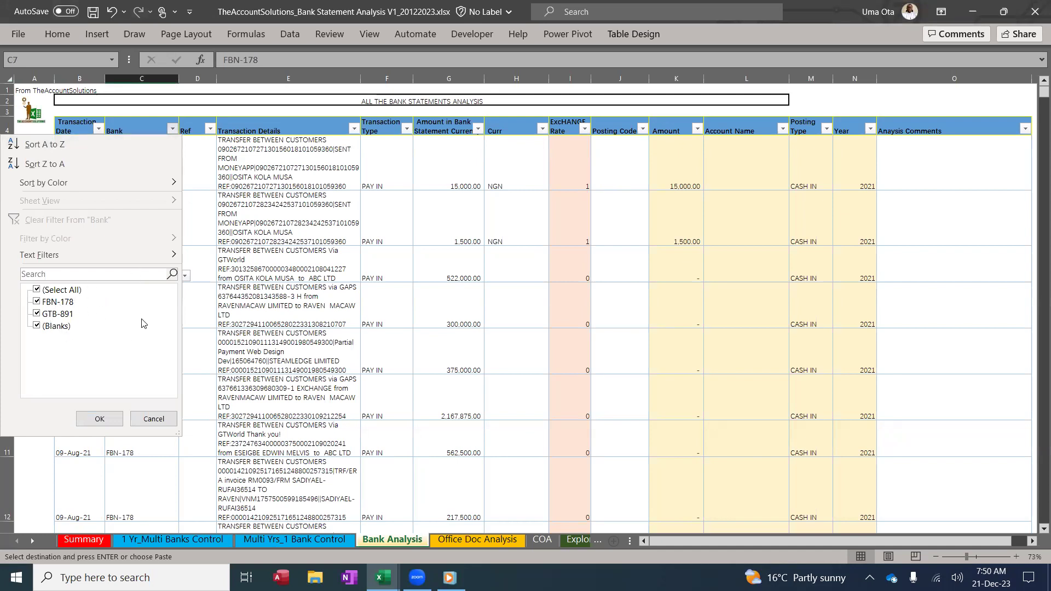
pyautogui.click(99, 418)
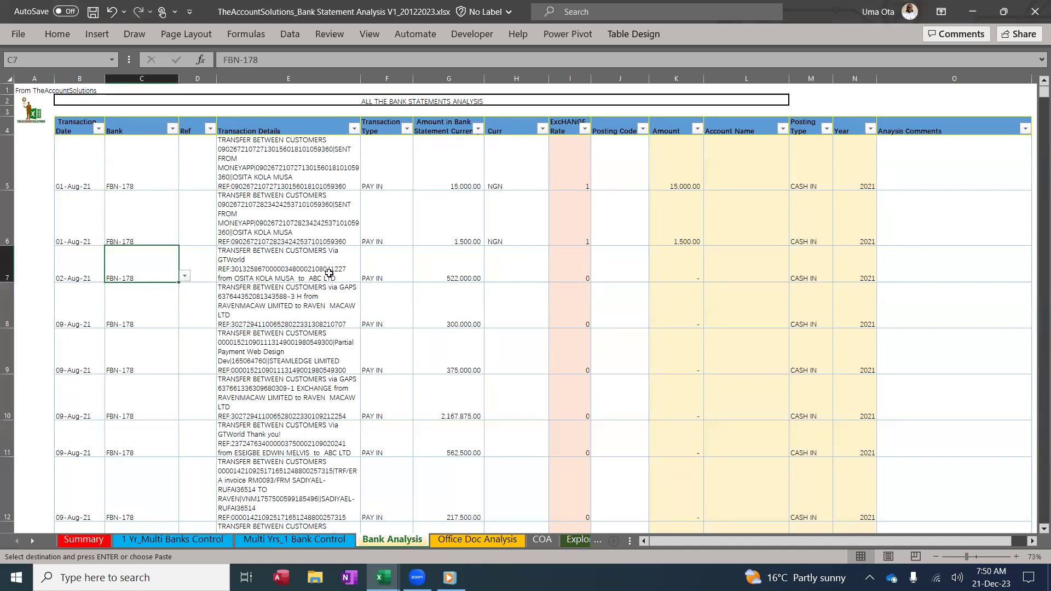
# - Paste NGN as values from H5 down the entire Curr column
pyautogui.click(520, 164)
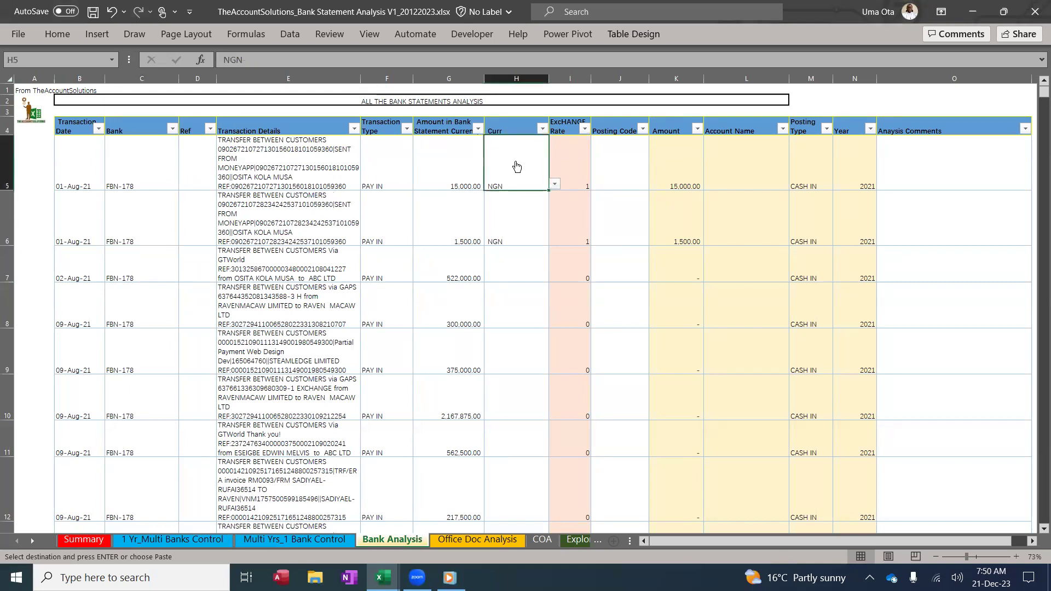
pyautogui.rightClick(516, 166)
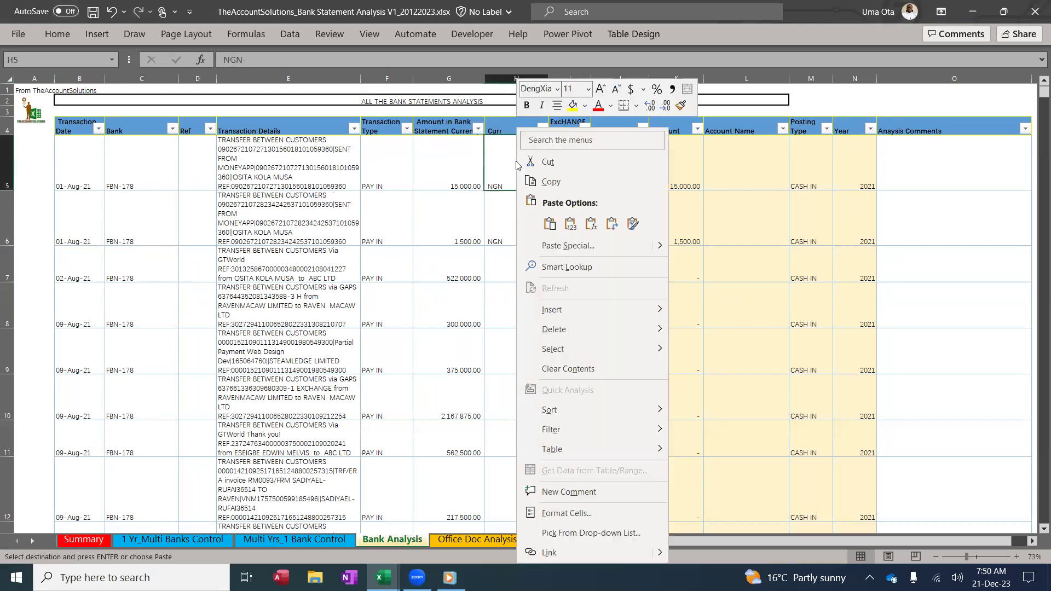
pyautogui.click(570, 224)
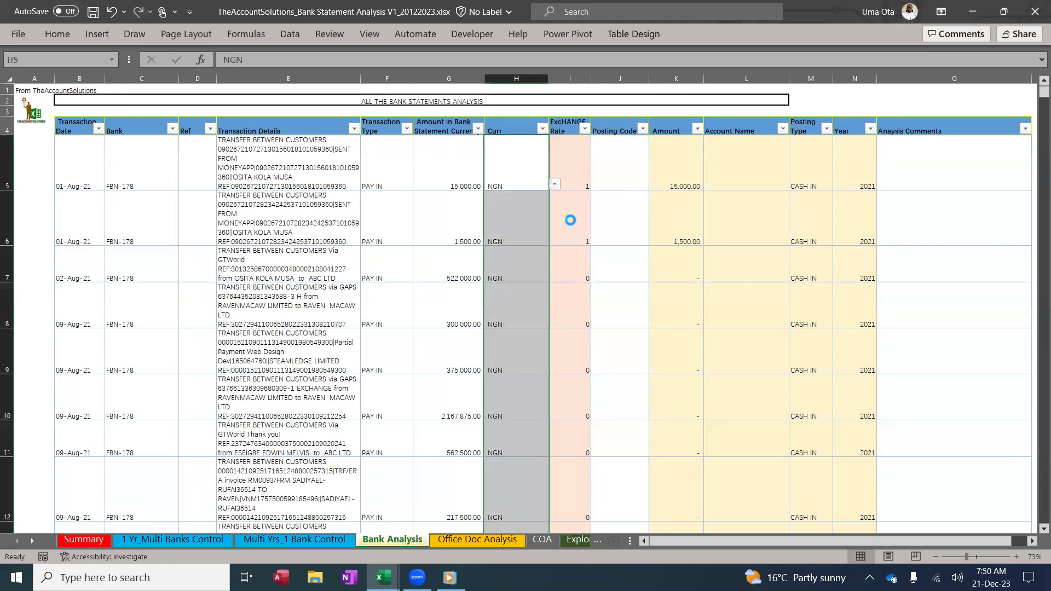
pyautogui.click(517, 219)
# - Filter the Bank Analysis table to show only FBN-178 transactions
pyautogui.scroll(-1, 671, 206)
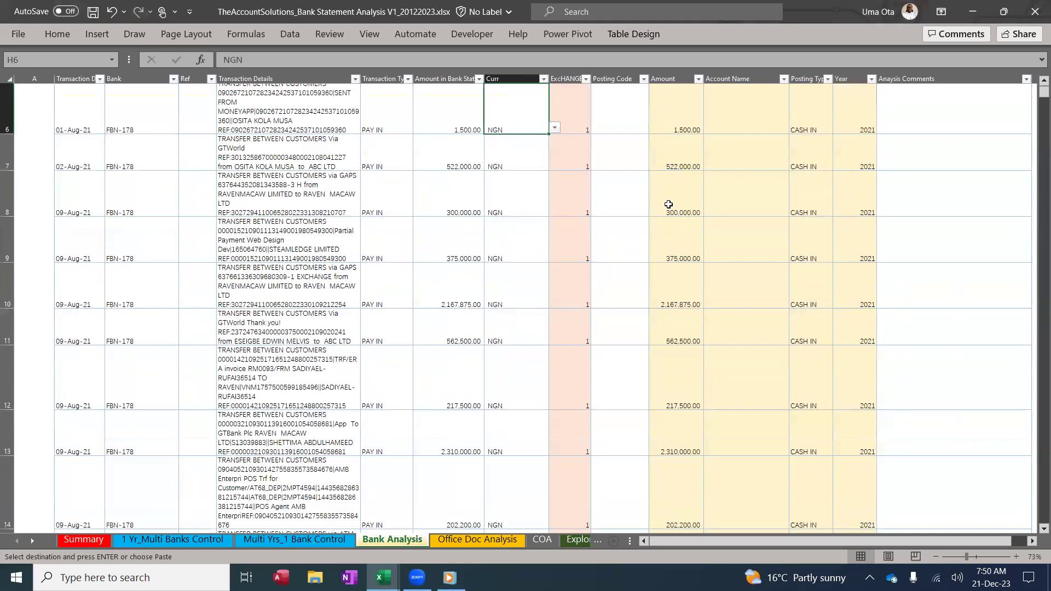
pyautogui.scroll(1, 155, 162)
pyautogui.click(172, 129)
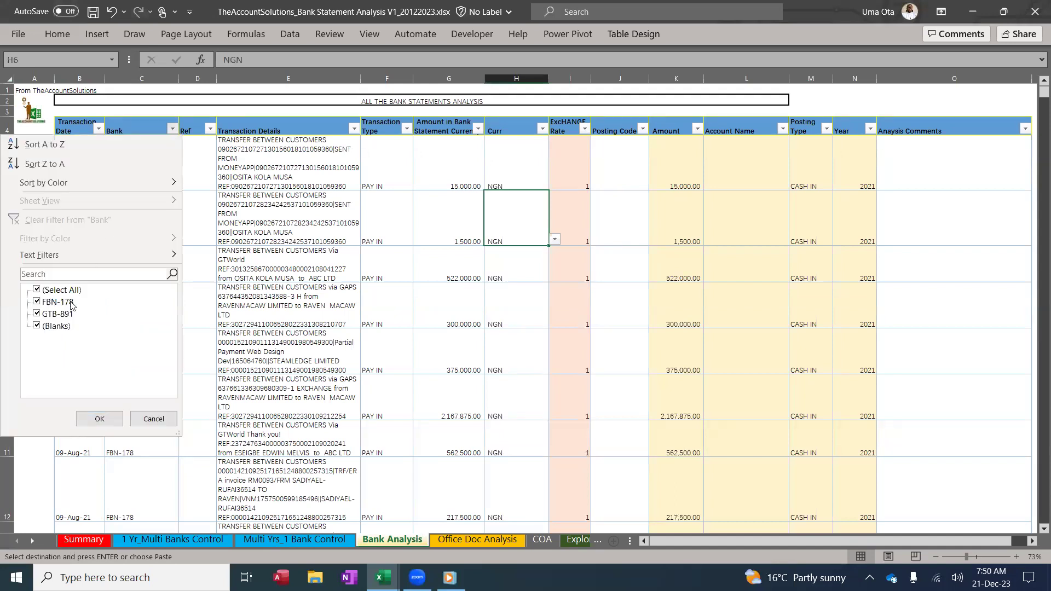
pyautogui.click(36, 289)
pyautogui.click(37, 303)
pyautogui.click(99, 419)
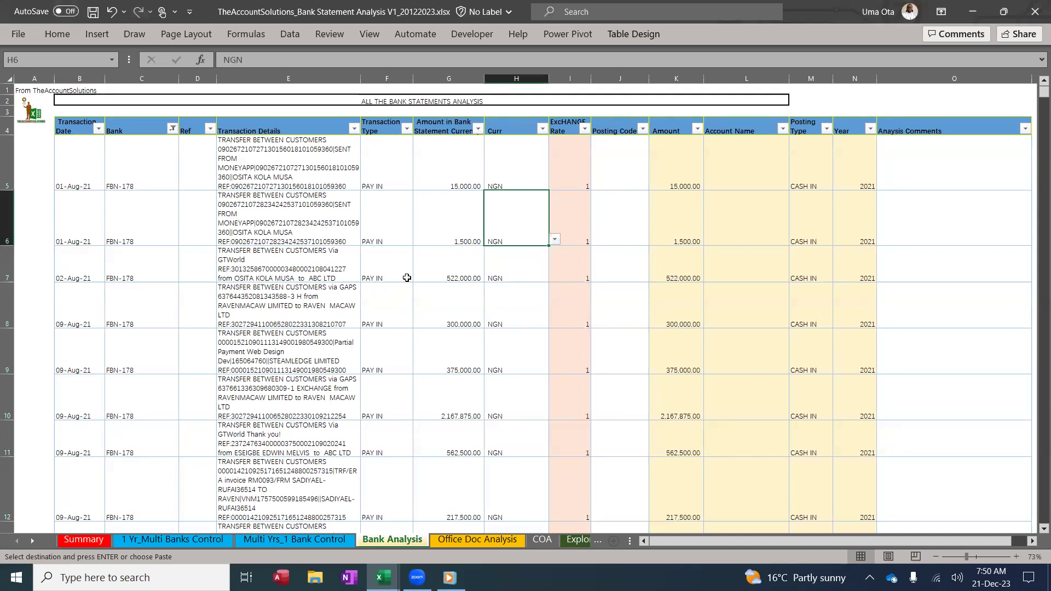
pyautogui.click(406, 129)
pyautogui.press('Escape')
pyautogui.click(98, 129)
pyautogui.press('Escape')
# - Switch the Bank filter to show only GTB-891 transactions
pyautogui.click(173, 129)
pyautogui.click(59, 313)
pyautogui.click(46, 301)
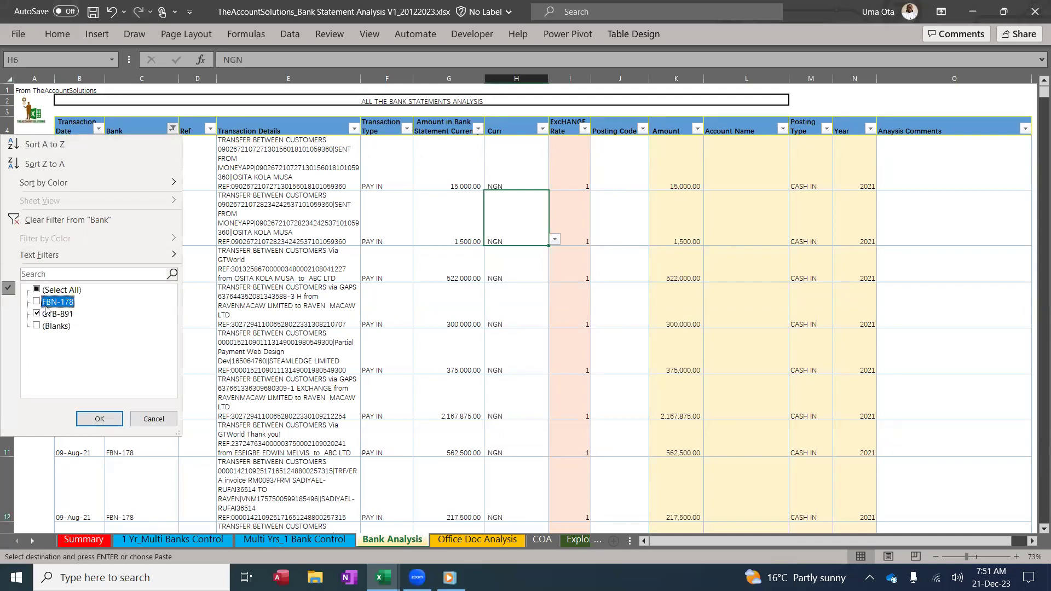
pyautogui.click(99, 419)
pyautogui.click(407, 129)
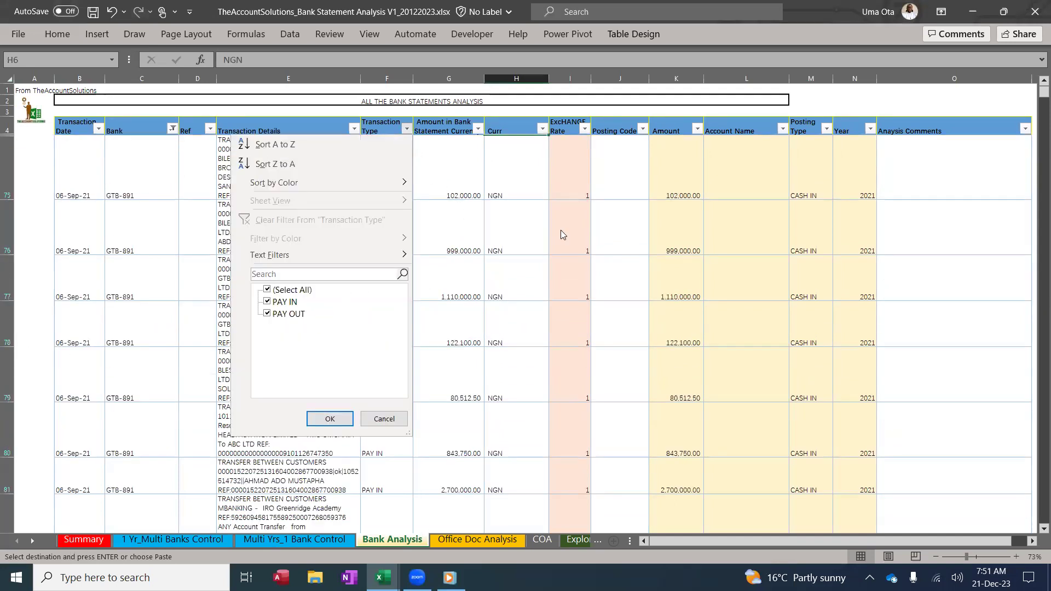
pyautogui.press('Escape')
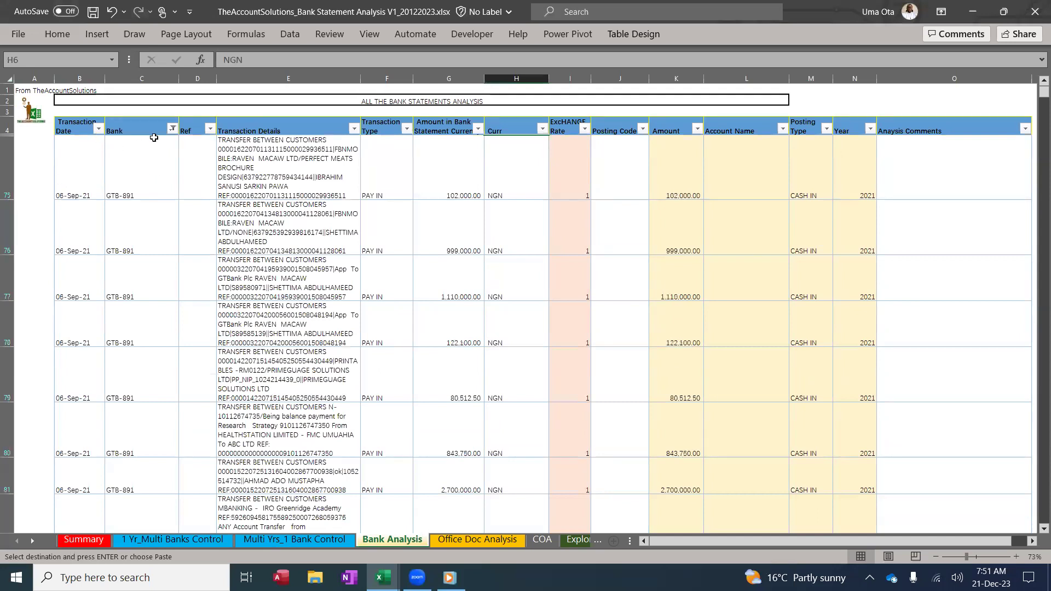
pyautogui.click(99, 129)
pyautogui.press('Escape')
# - Clear the Bank filter and go to the 1 Yr_Multi Banks Control sheet
pyautogui.click(172, 129)
pyautogui.click(122, 219)
pyautogui.click(422, 218)
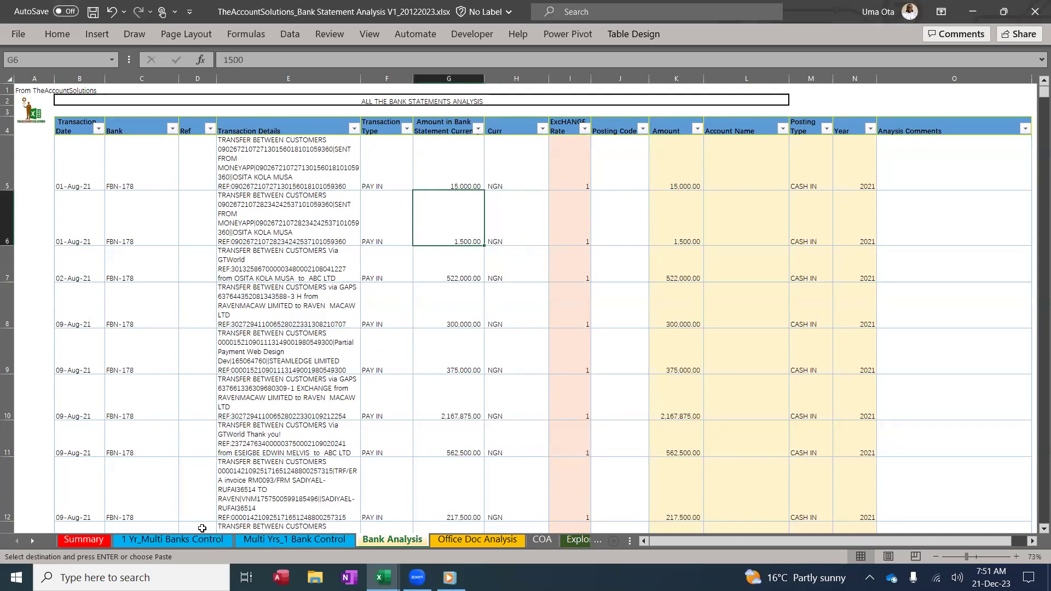
pyautogui.click(226, 541)
pyautogui.click(269, 540)
pyautogui.click(207, 540)
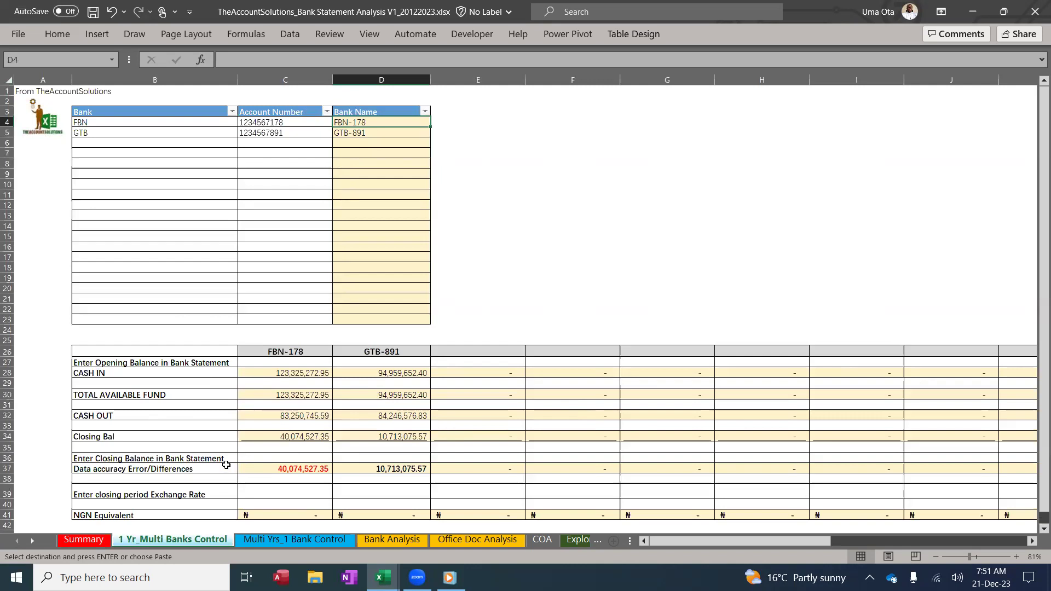
# - Enter FBN-178's opening balance of 179,684.00 in C27
pyautogui.click(311, 360)
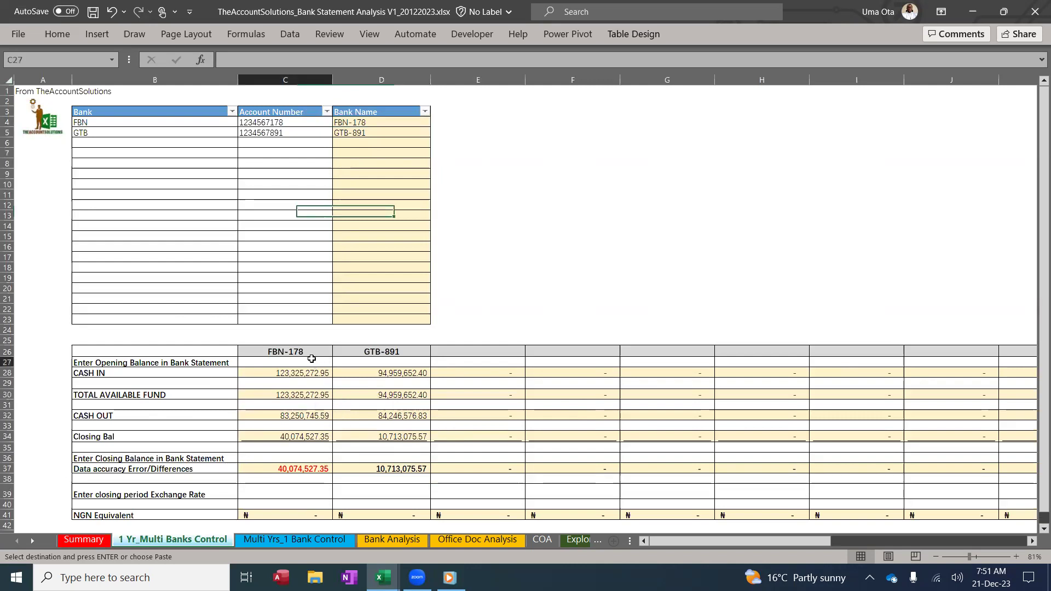
pyautogui.click(302, 541)
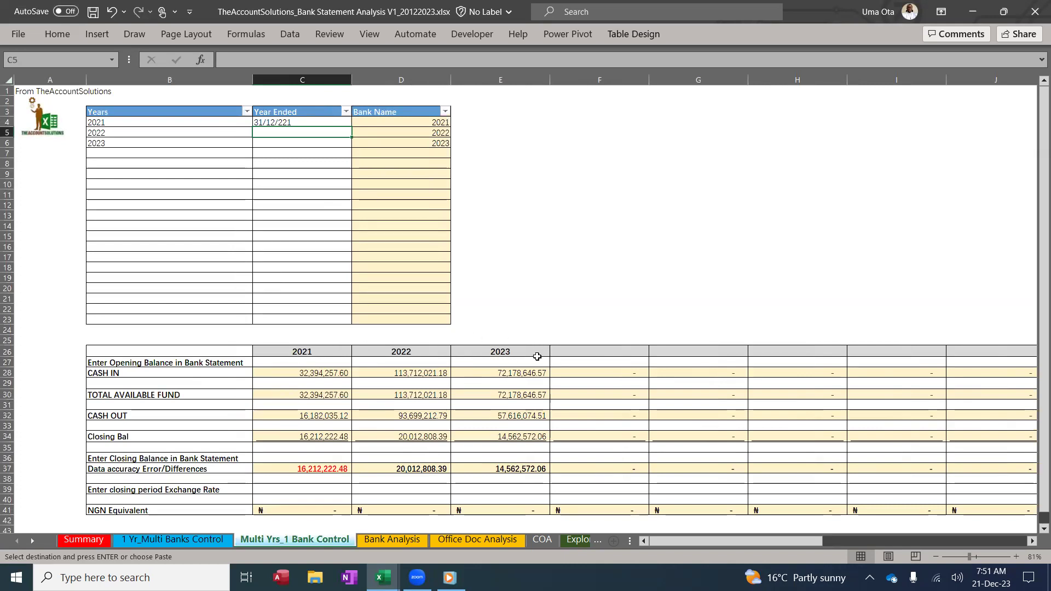
pyautogui.click(172, 540)
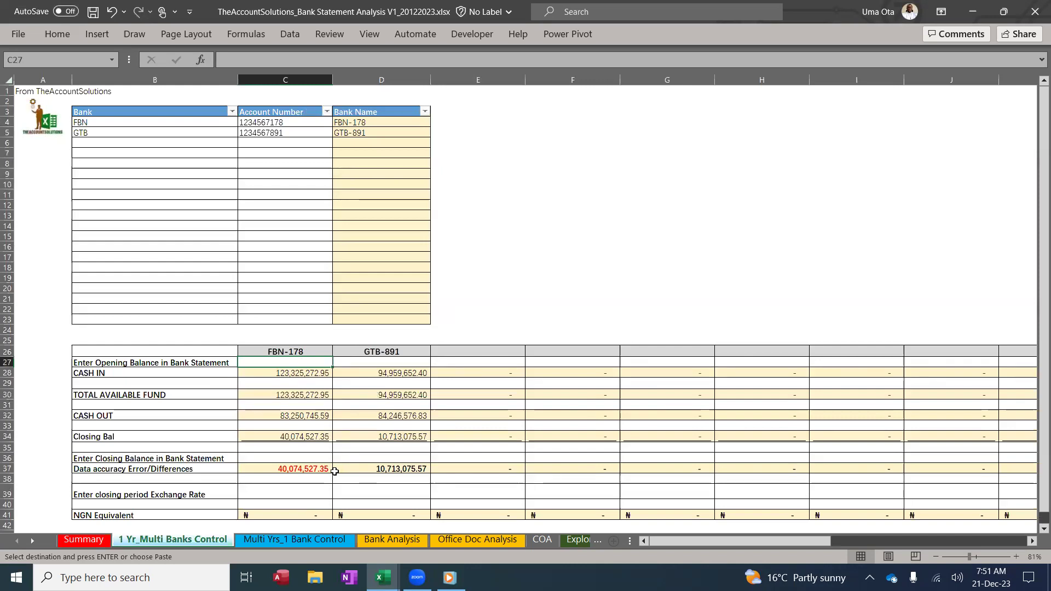
pyautogui.click(312, 459)
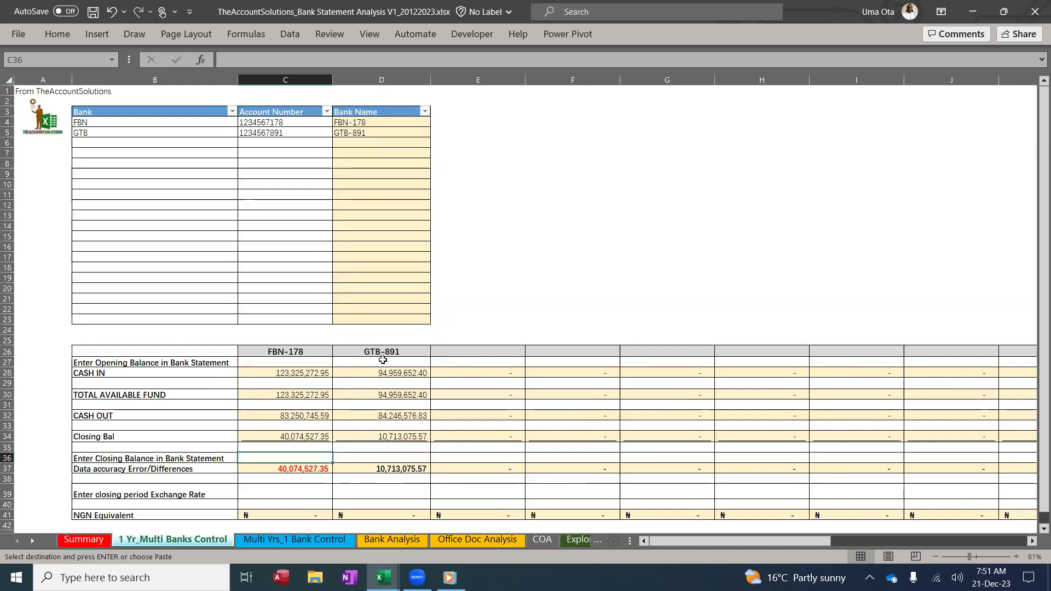
pyautogui.press('Right')
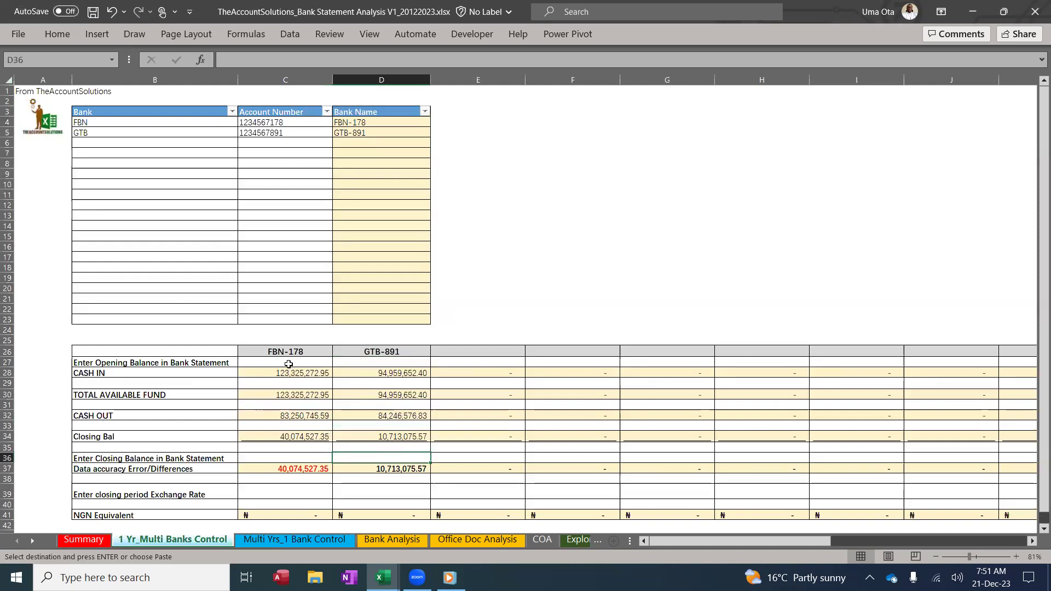
pyautogui.click(289, 364)
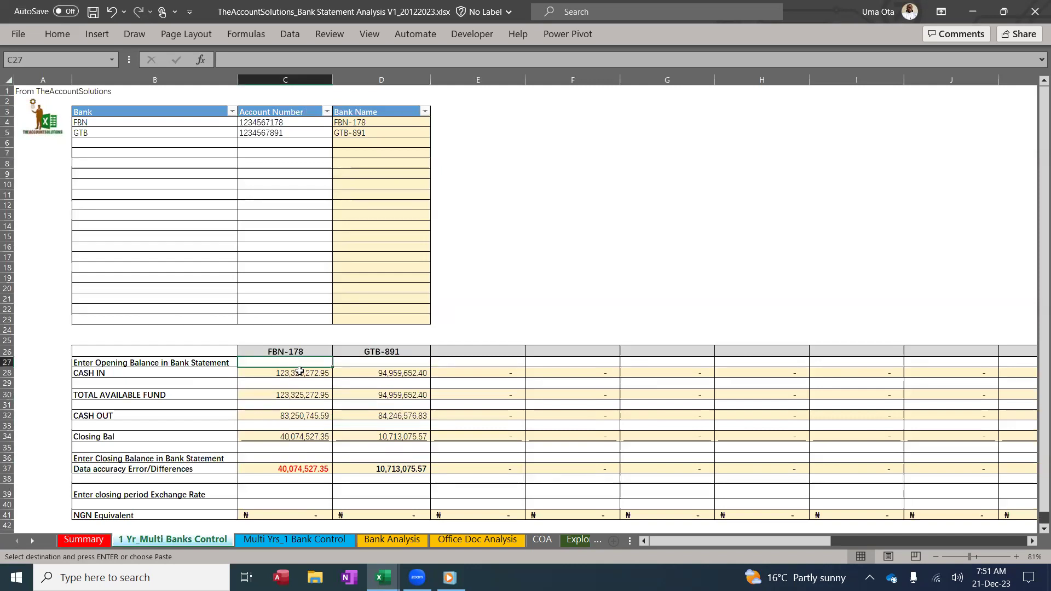
pyautogui.write('179684')
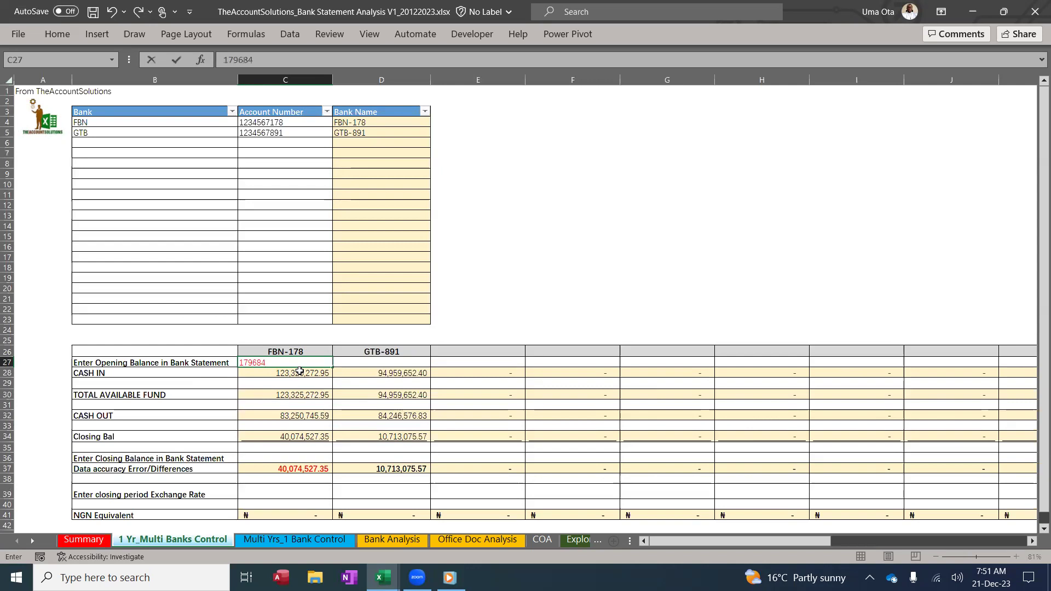
pyautogui.press('Return')
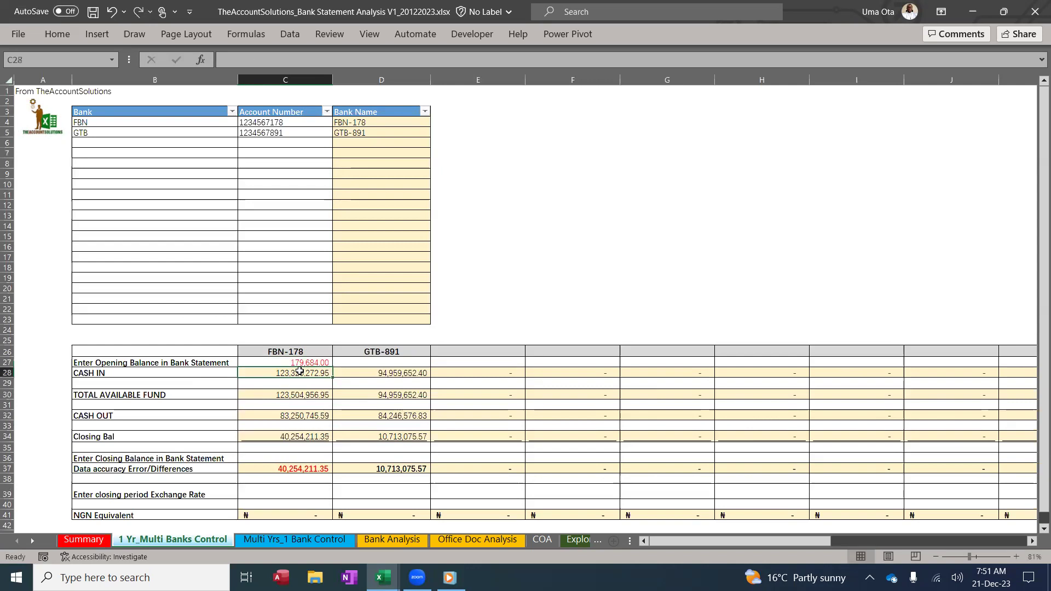
# - Enter FBN-178's statement closing balance of 40,264,211.35 in C36
pyautogui.click(302, 461)
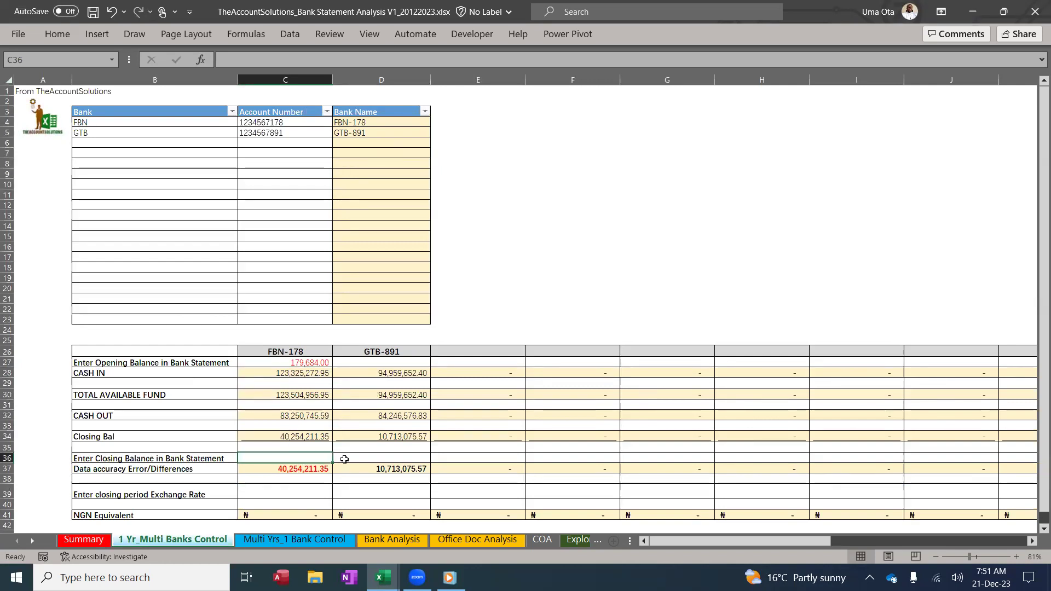
pyautogui.write('4')
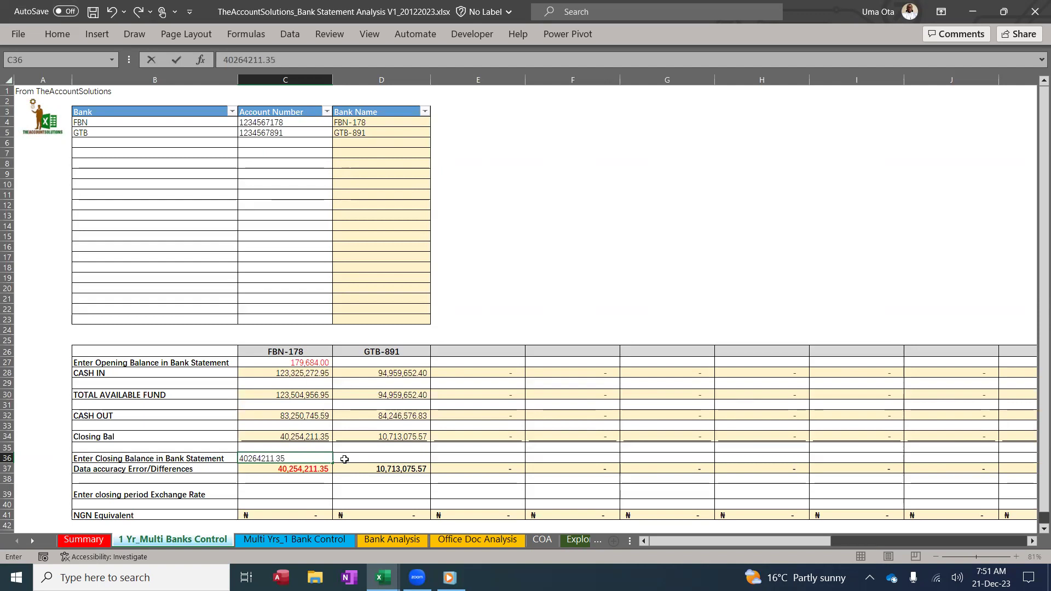
pyautogui.write('0264211.35')
pyautogui.click(347, 478)
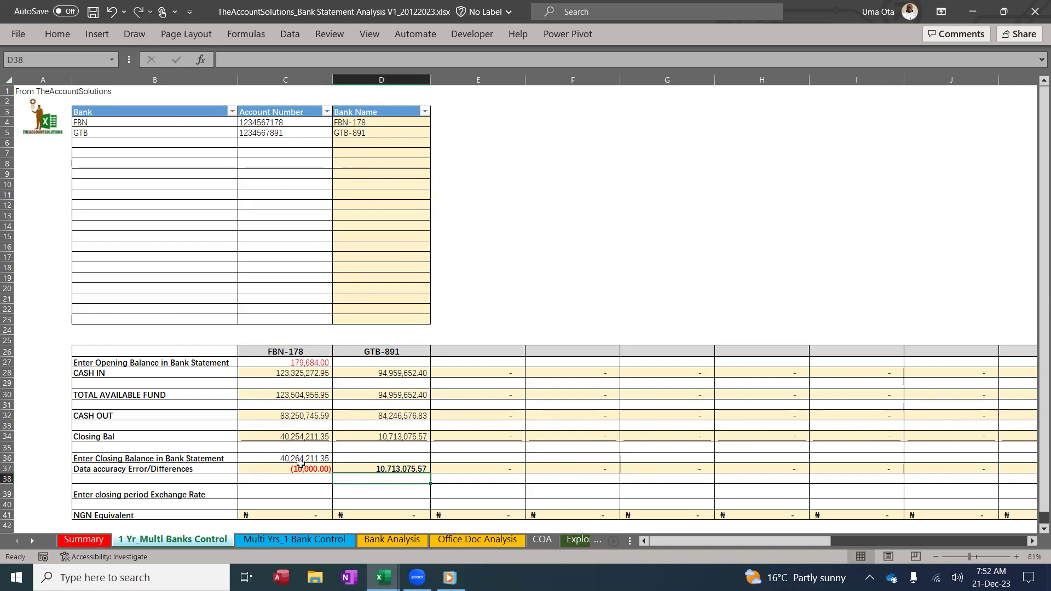
pyautogui.click(392, 539)
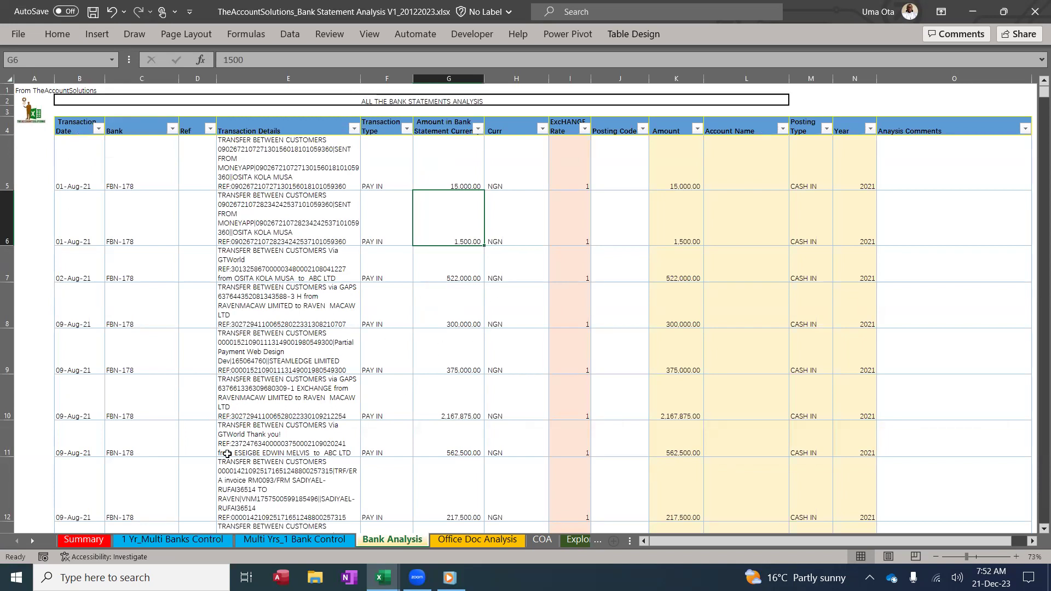
# - Enter GTB-891's opening balance 320,986.98 in D27 and closing balance 11,034,062.55 in D36
pyautogui.click(174, 540)
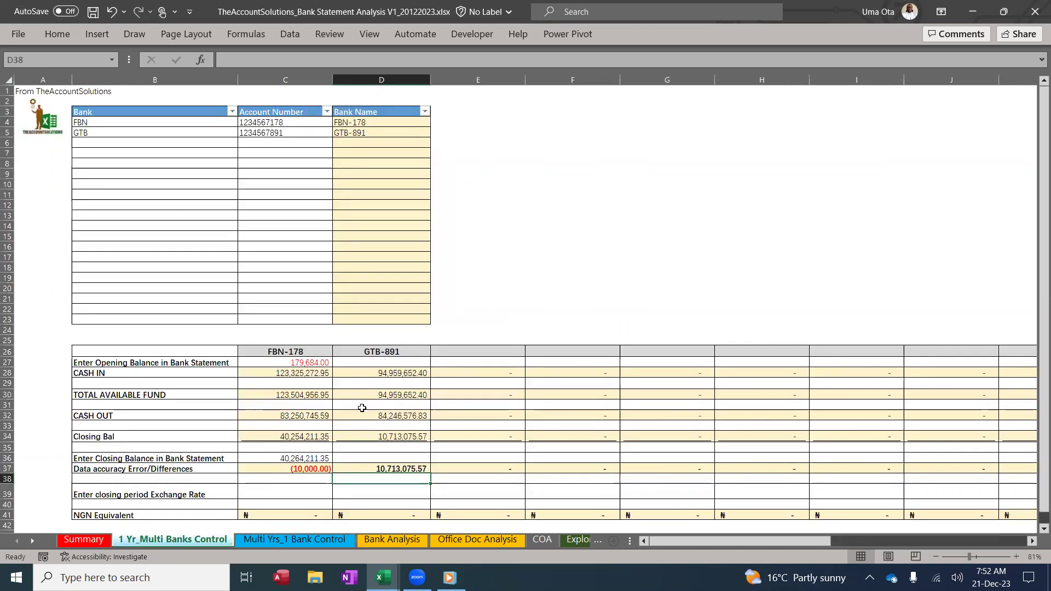
pyautogui.click(403, 365)
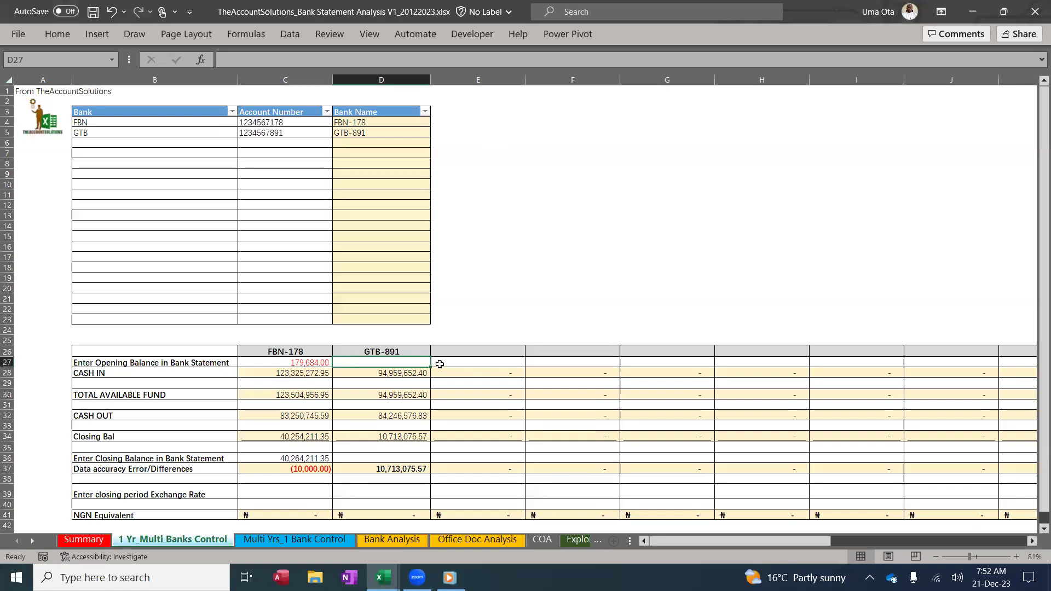
pyautogui.write('32')
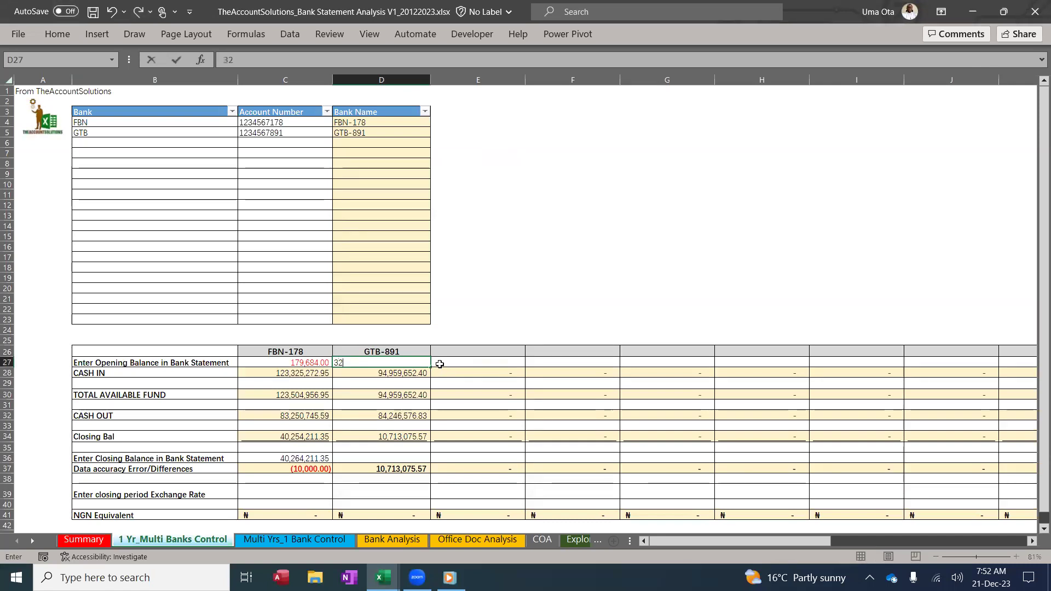
pyautogui.write('0986.98')
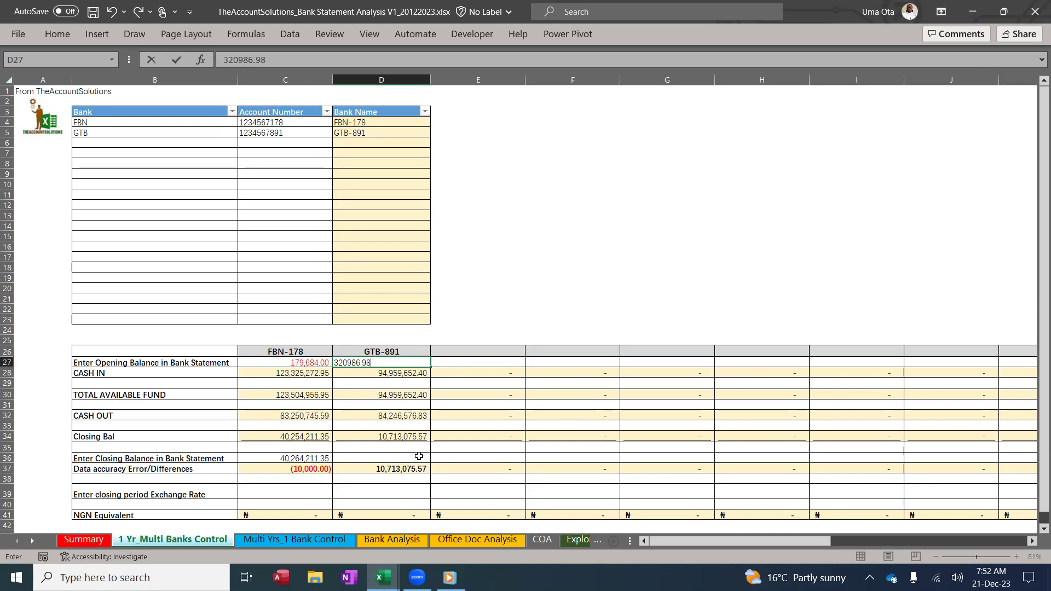
pyautogui.click(418, 456)
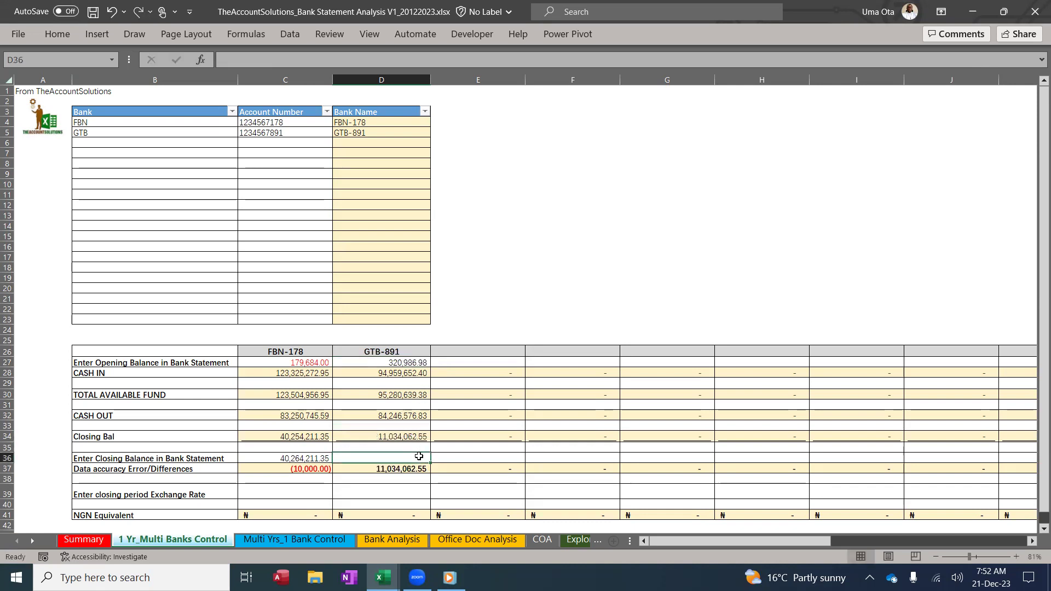
pyautogui.write('11034062.55')
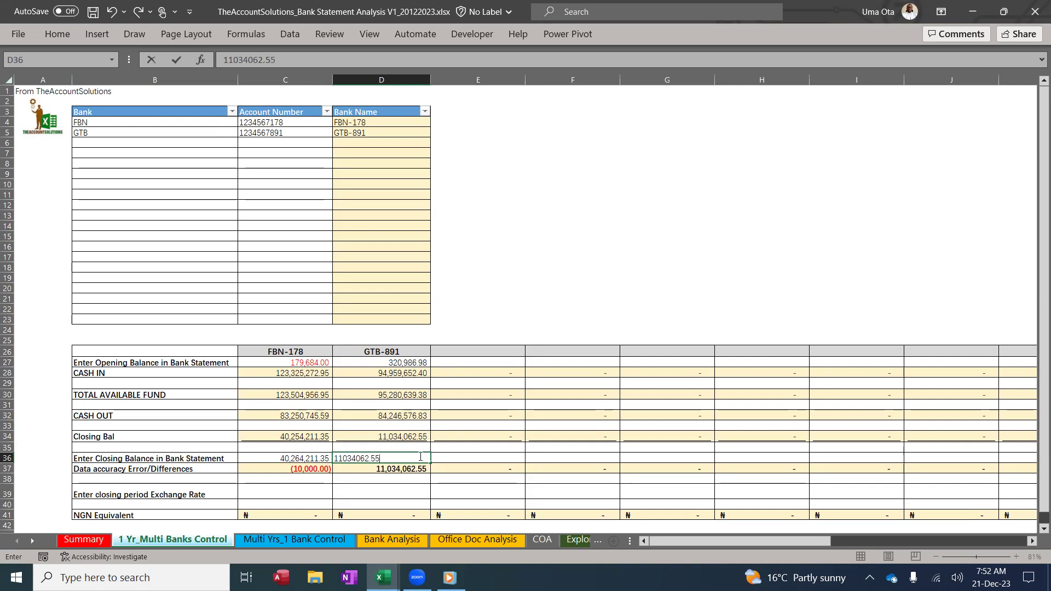
pyautogui.press('Return')
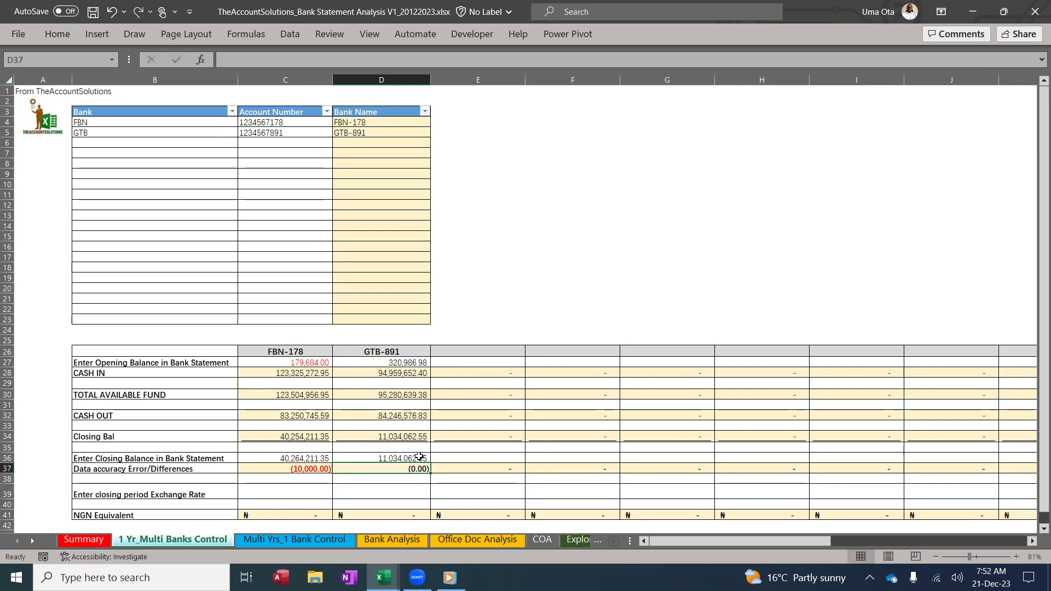
# - Enter the 2021 opening balance of 500,670.98 in C27 on Multi Yrs_1 Bank Control
pyautogui.click(311, 540)
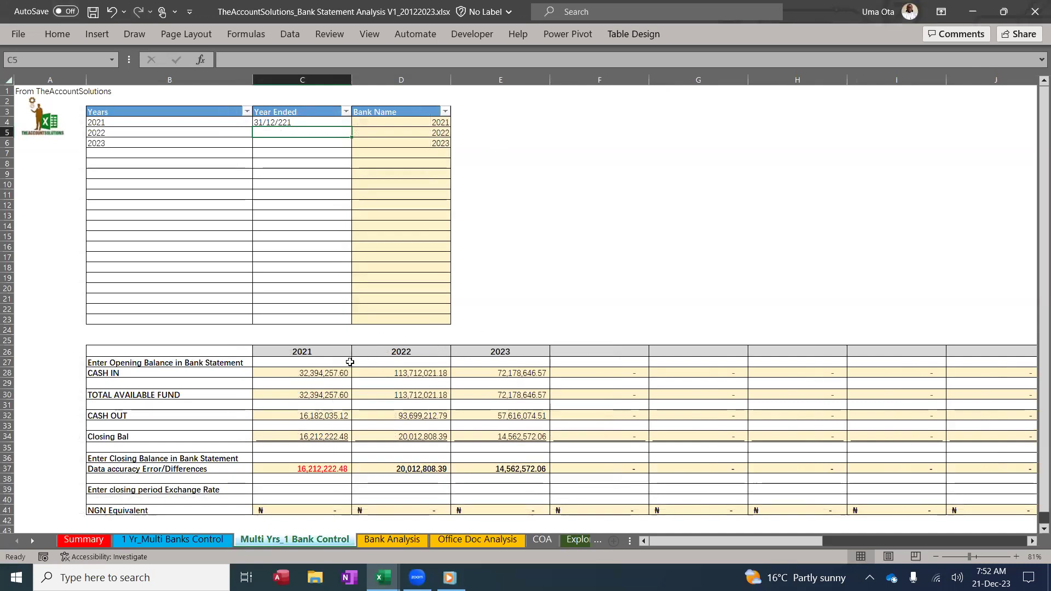
pyautogui.click(333, 362)
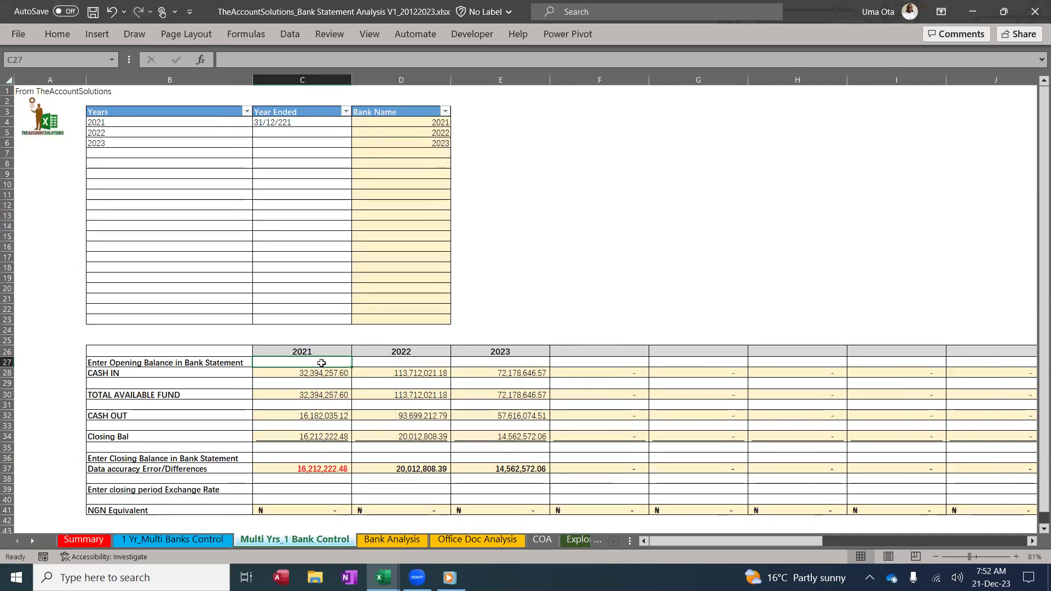
pyautogui.click(387, 363)
pyautogui.click(499, 361)
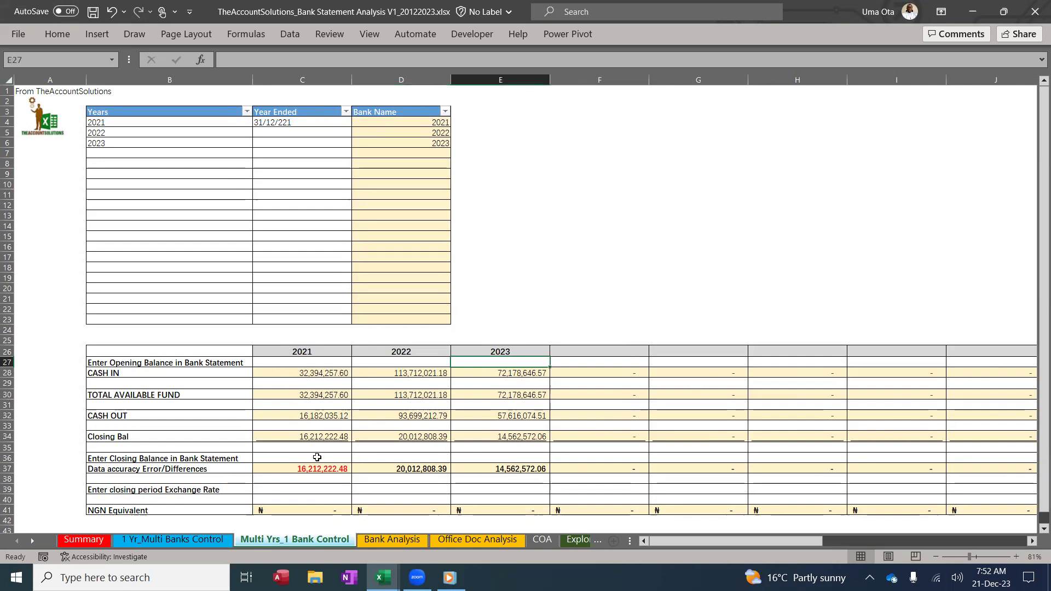
pyautogui.click(314, 460)
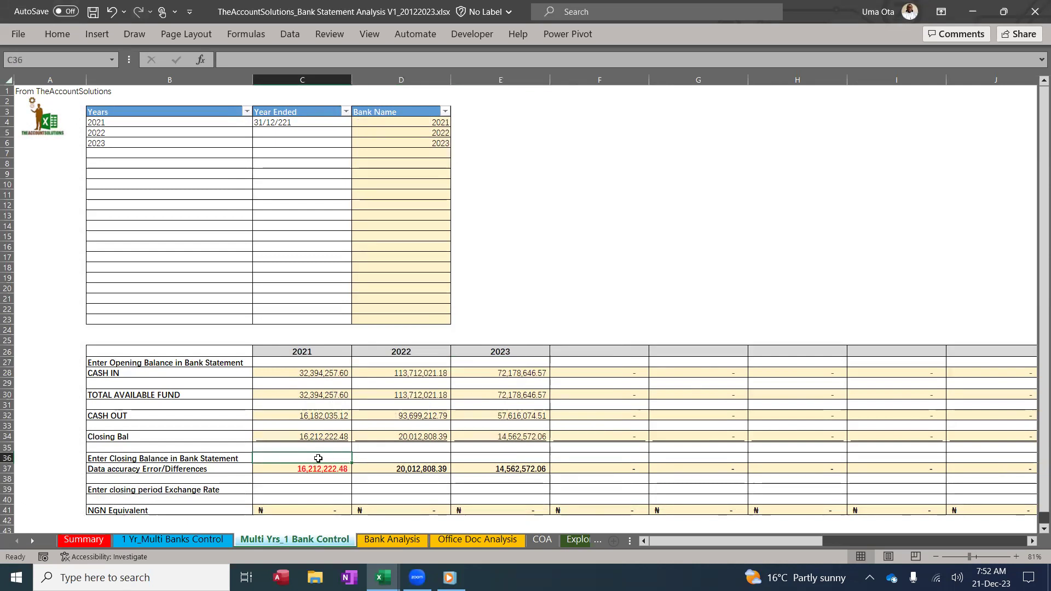
pyautogui.click(310, 361)
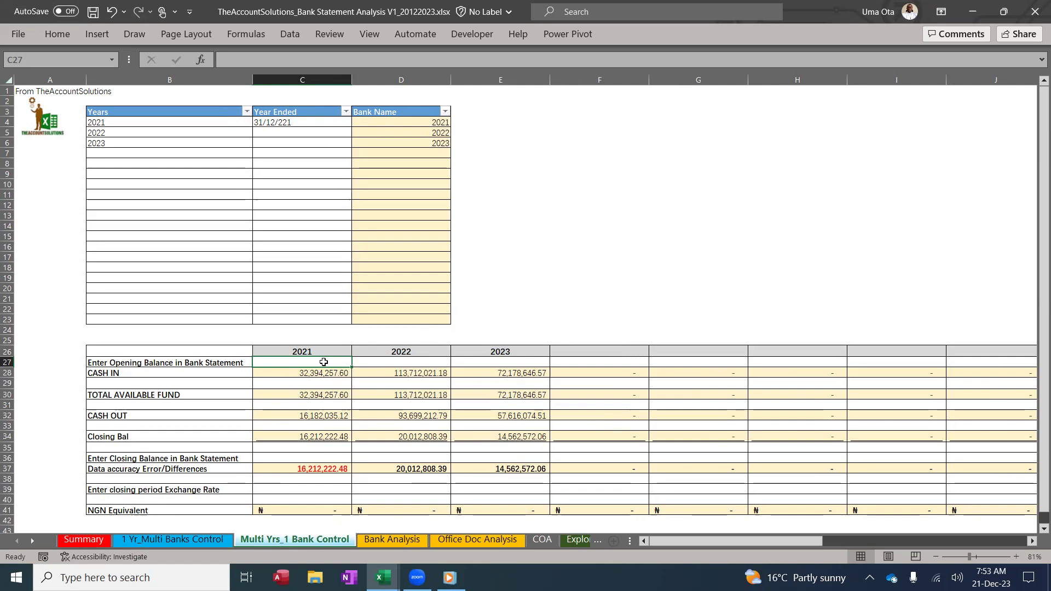
pyautogui.write('500')
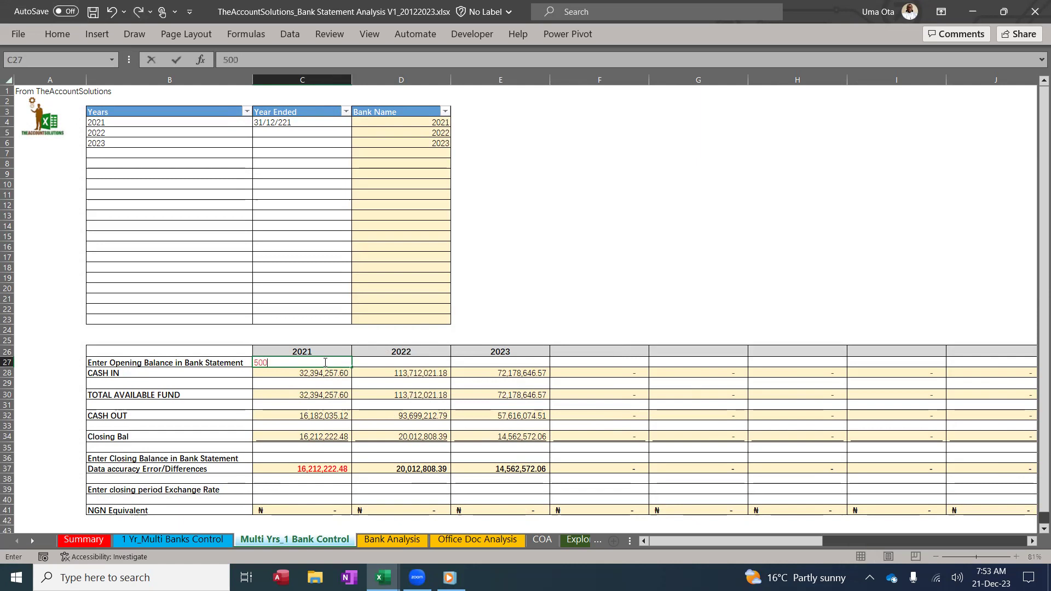
pyautogui.write('670.98')
pyautogui.press('Return')
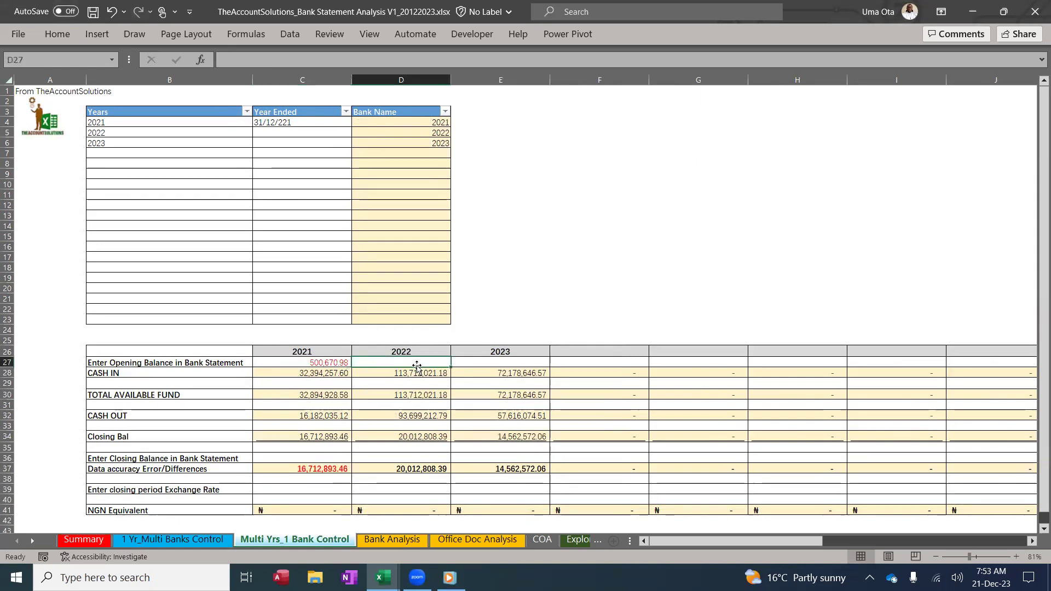
# - Enter opening balances 16,712,893.46 for 2022 in D27 and 36,735,701.85 for 2023 in E27
pyautogui.click(415, 365)
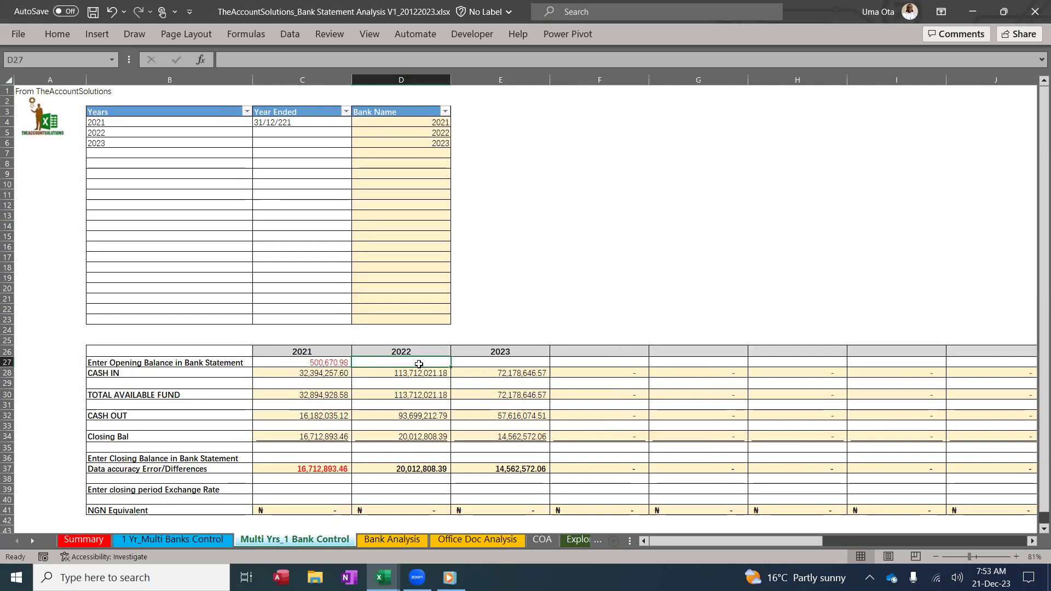
pyautogui.write('1671')
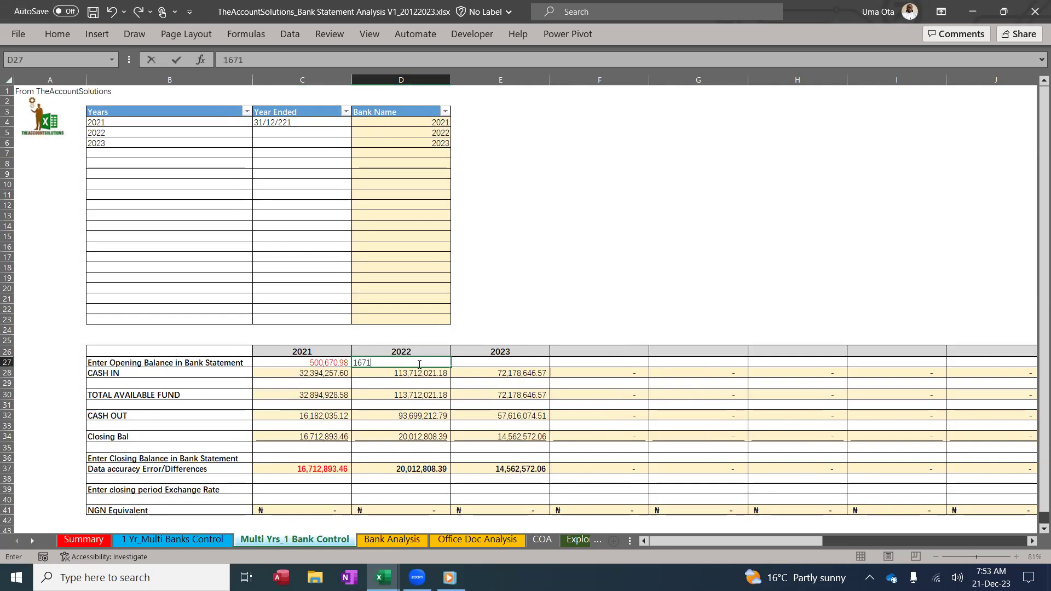
pyautogui.write('2893')
pyautogui.write('.46')
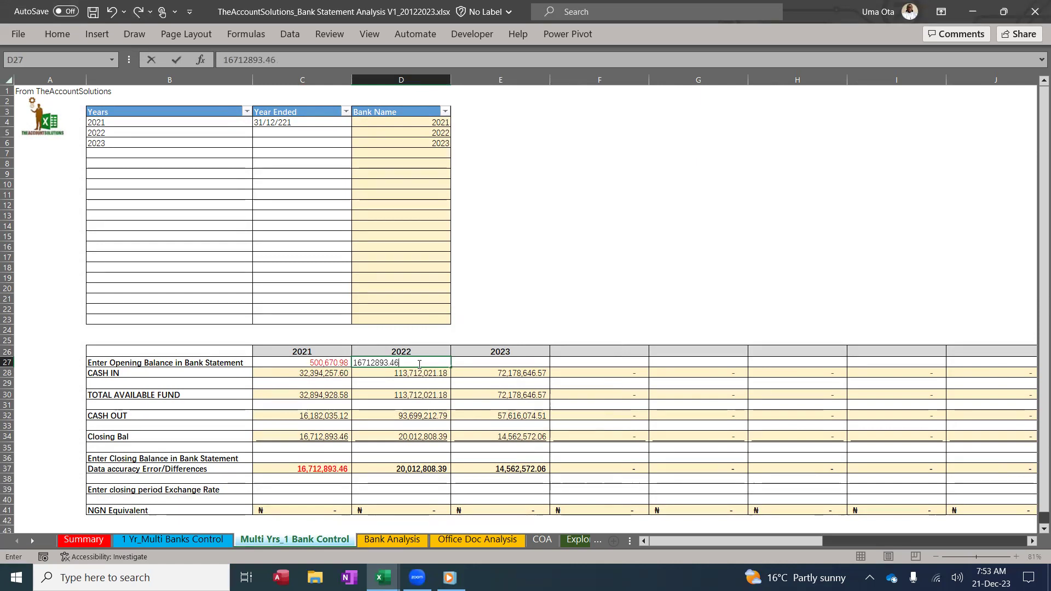
pyautogui.click(540, 364)
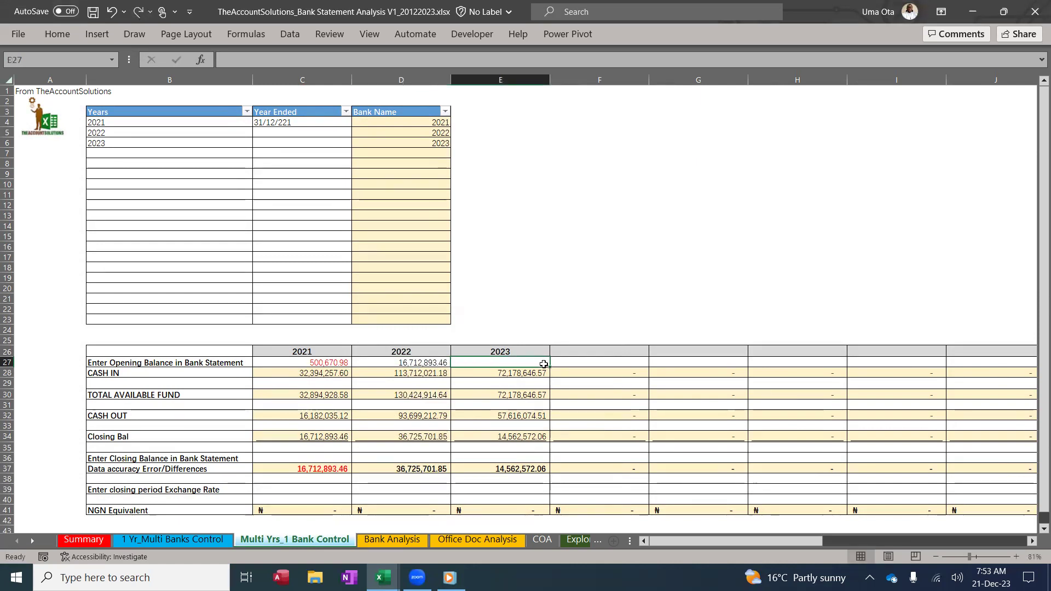
pyautogui.write('367')
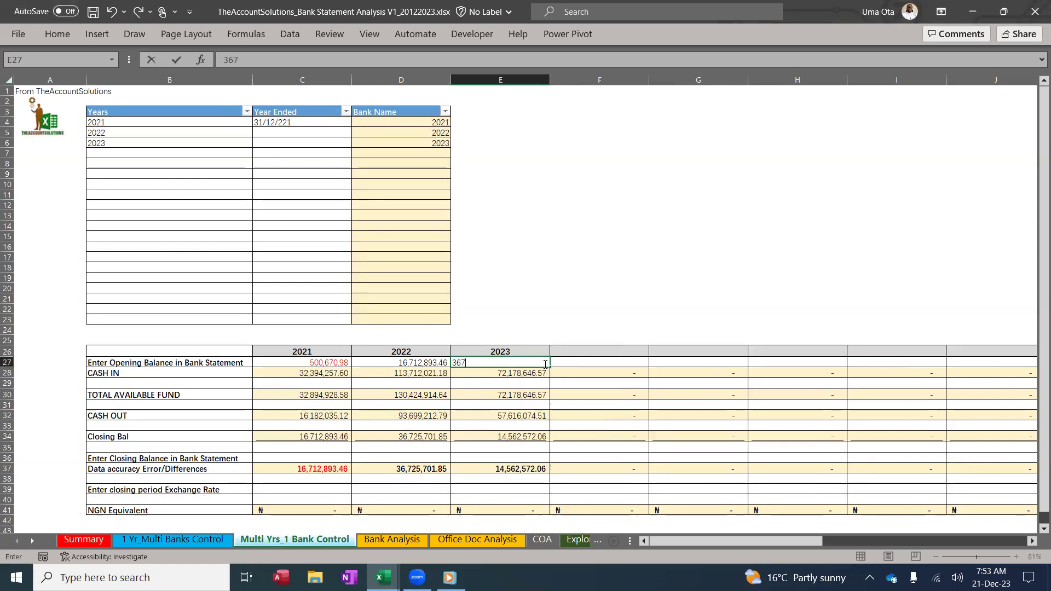
pyautogui.write('35701')
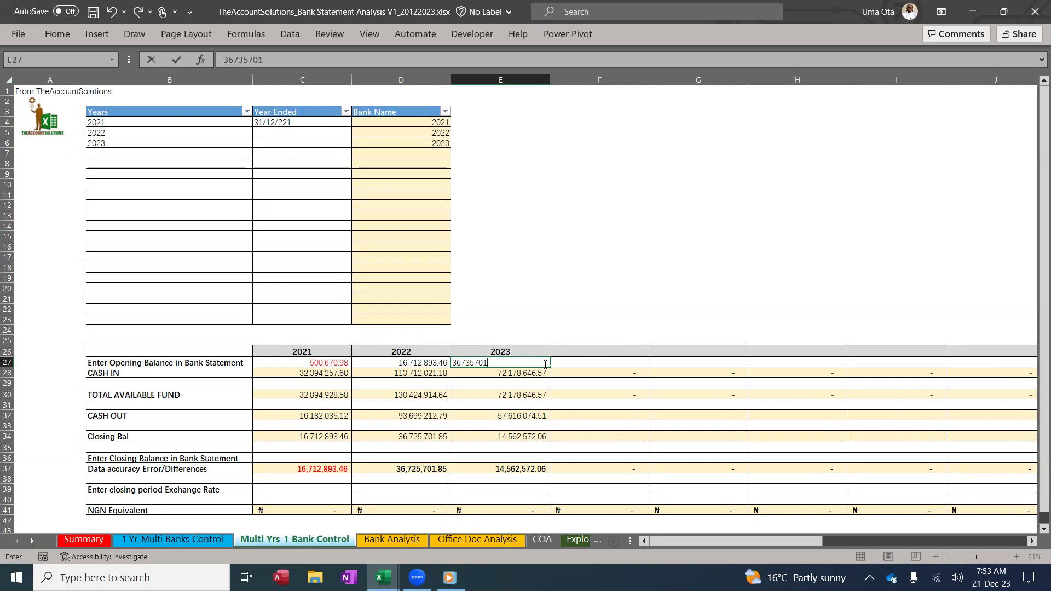
pyautogui.write('.85')
# - Enter closing balances 16,712,893.46 for 2021 in C36 and 36,735,701.85 for 2022 in D36
pyautogui.click(333, 457)
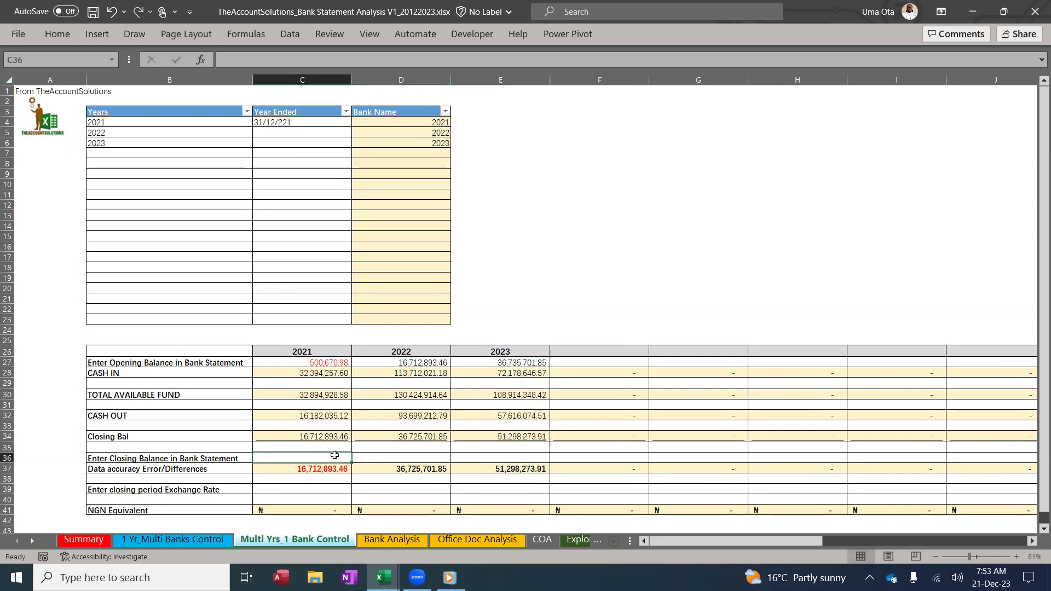
pyautogui.write('16')
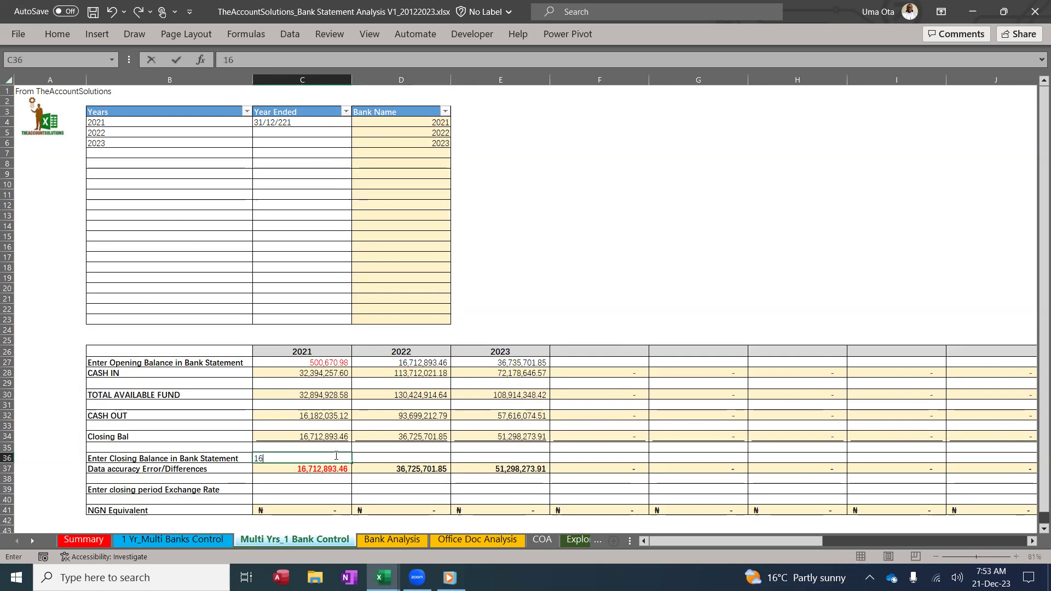
pyautogui.write(',712,')
pyautogui.write('893')
pyautogui.write('.46')
pyautogui.press('Return')
pyautogui.click(399, 458)
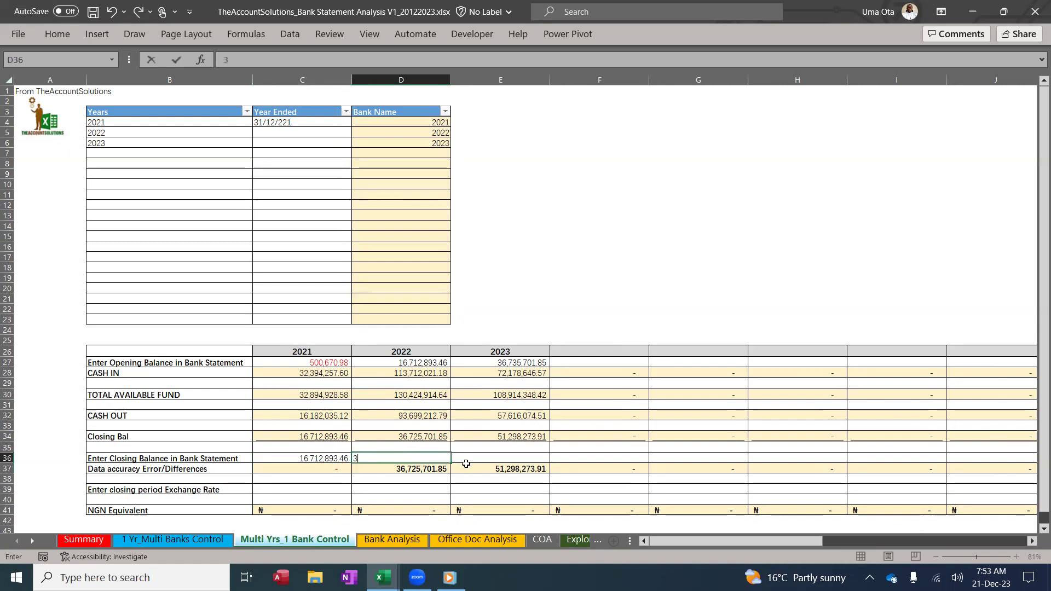
pyautogui.write('36,')
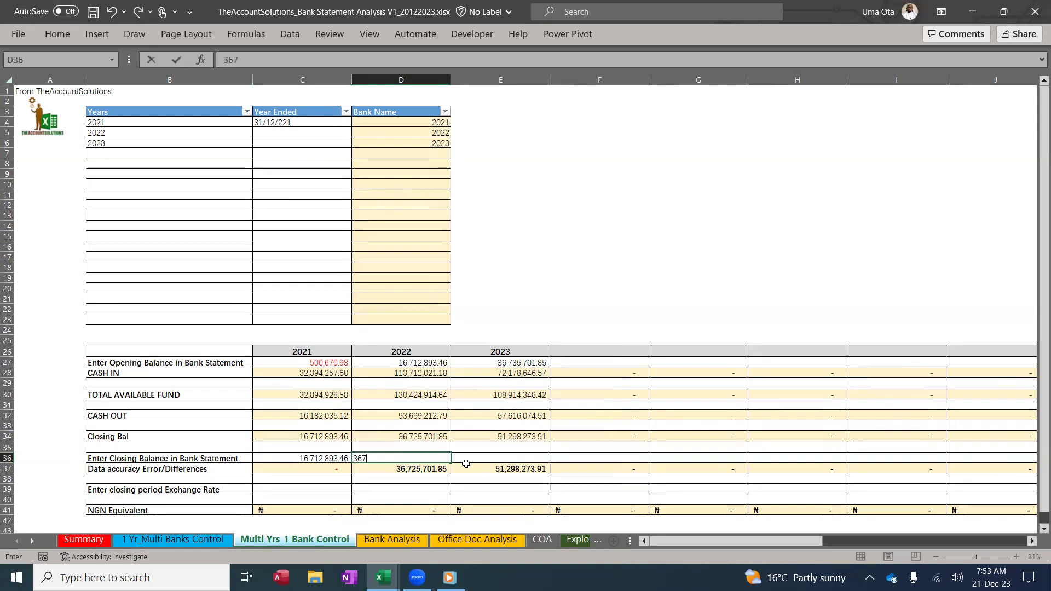
pyautogui.write('735')
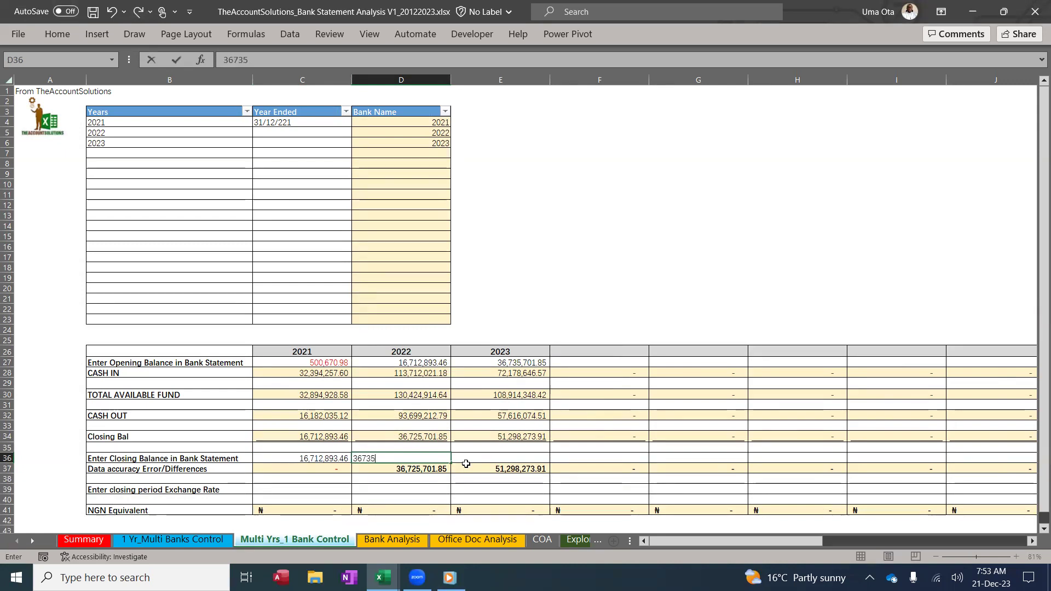
pyautogui.write(',701.85')
pyautogui.press('Return')
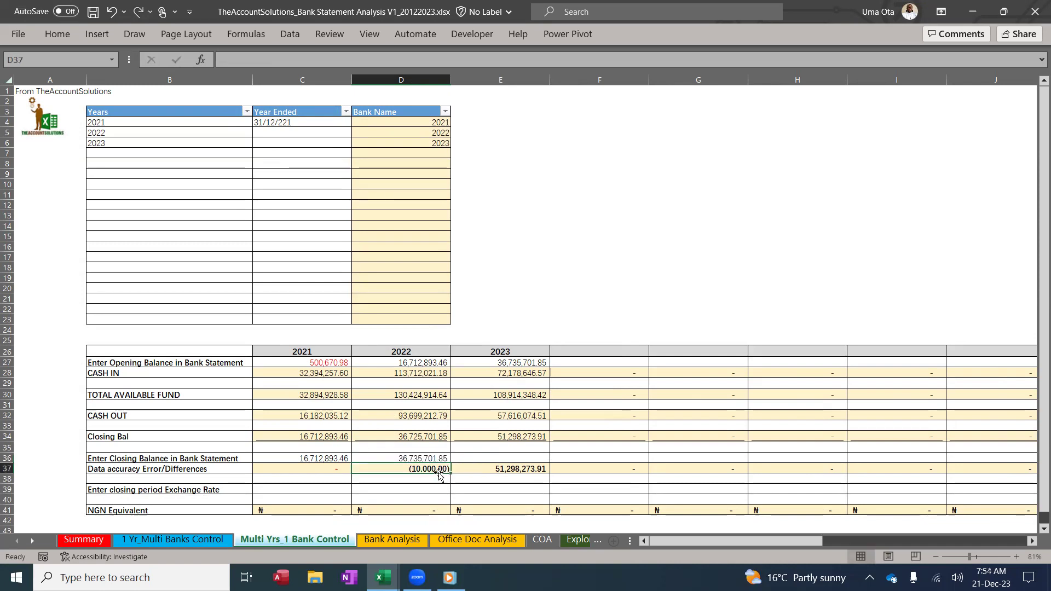
# - Enter the 2023 closing balance 51308273.9 in E36, leaving a (10,000.01) difference
pyautogui.click(213, 539)
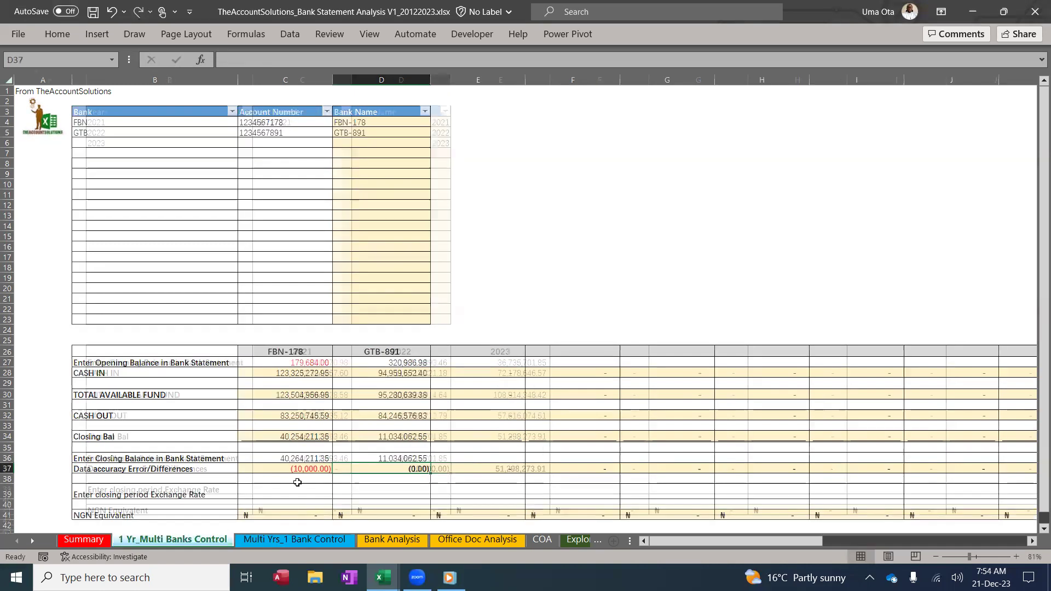
pyautogui.click(314, 539)
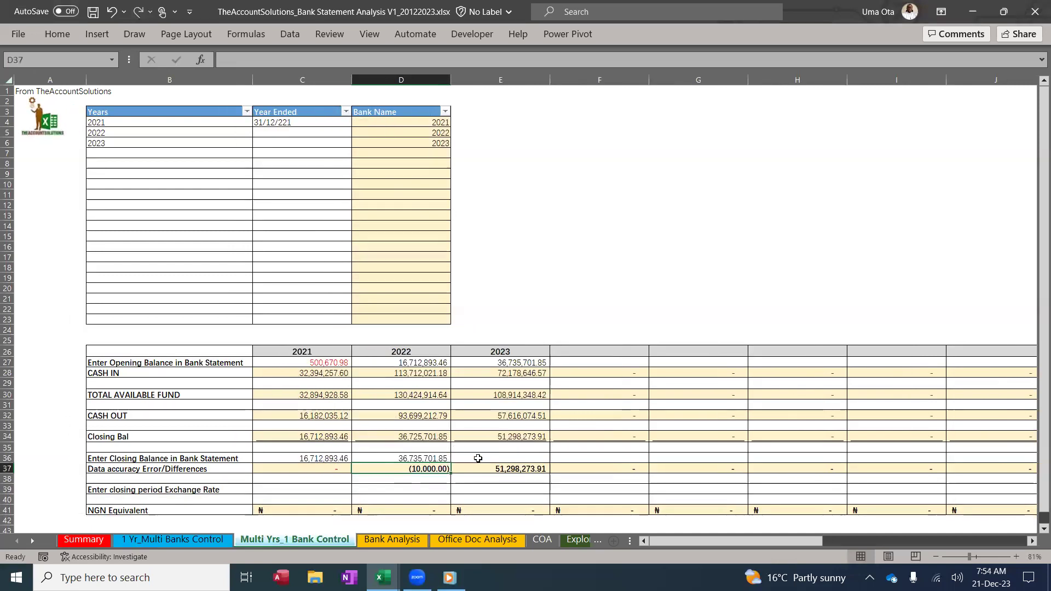
pyautogui.click(476, 457)
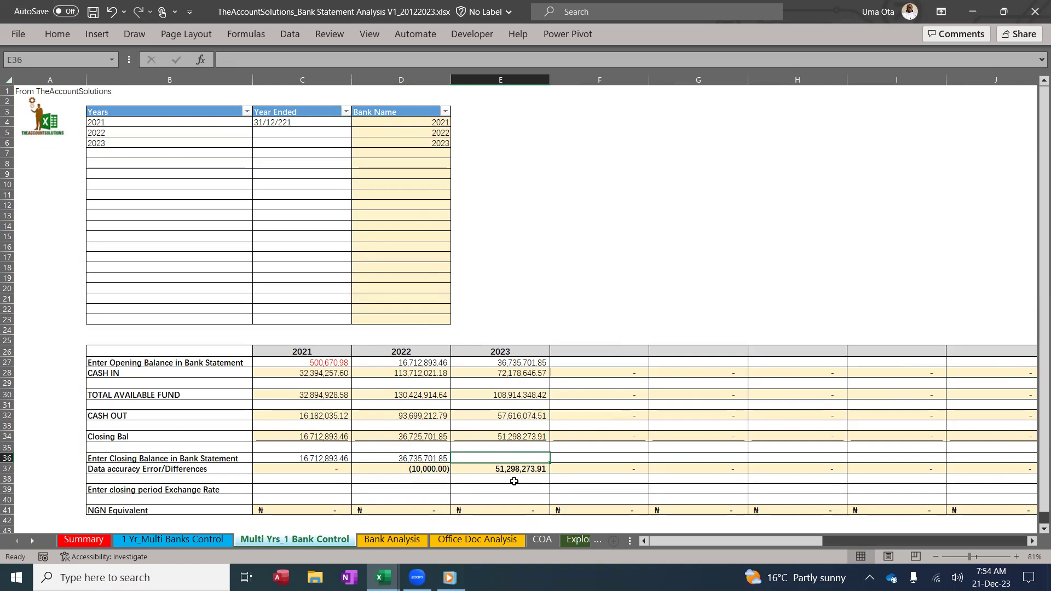
pyautogui.write('51')
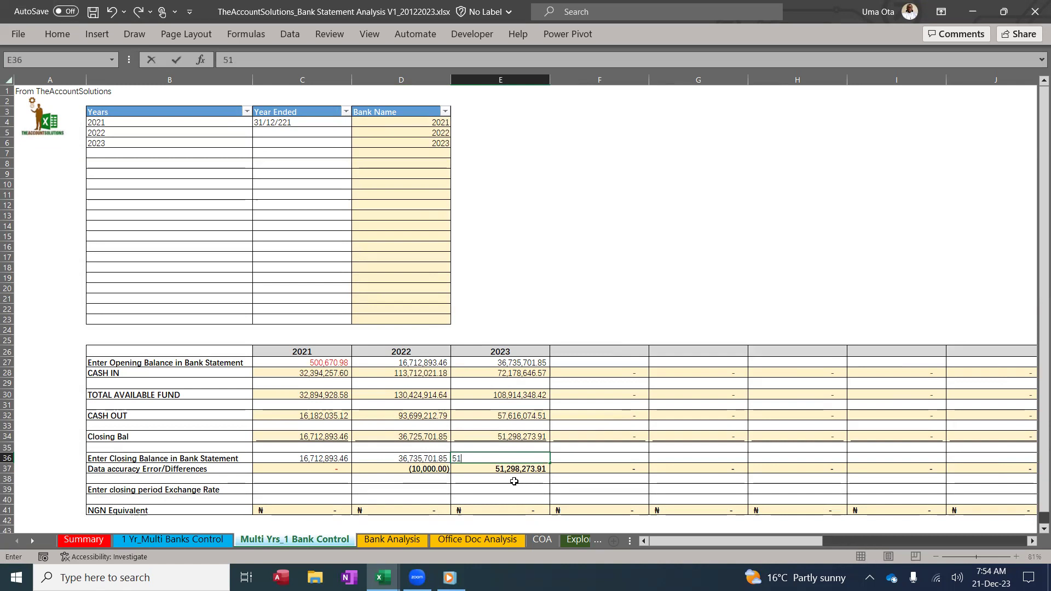
pyautogui.write('308273.91')
pyautogui.press('Return')
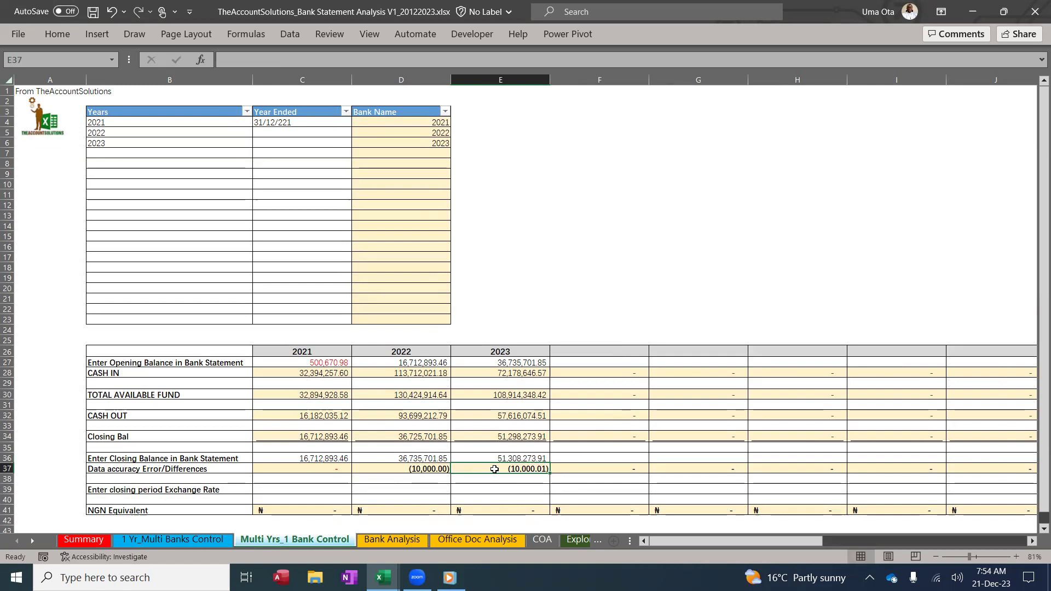
pyautogui.click(427, 468)
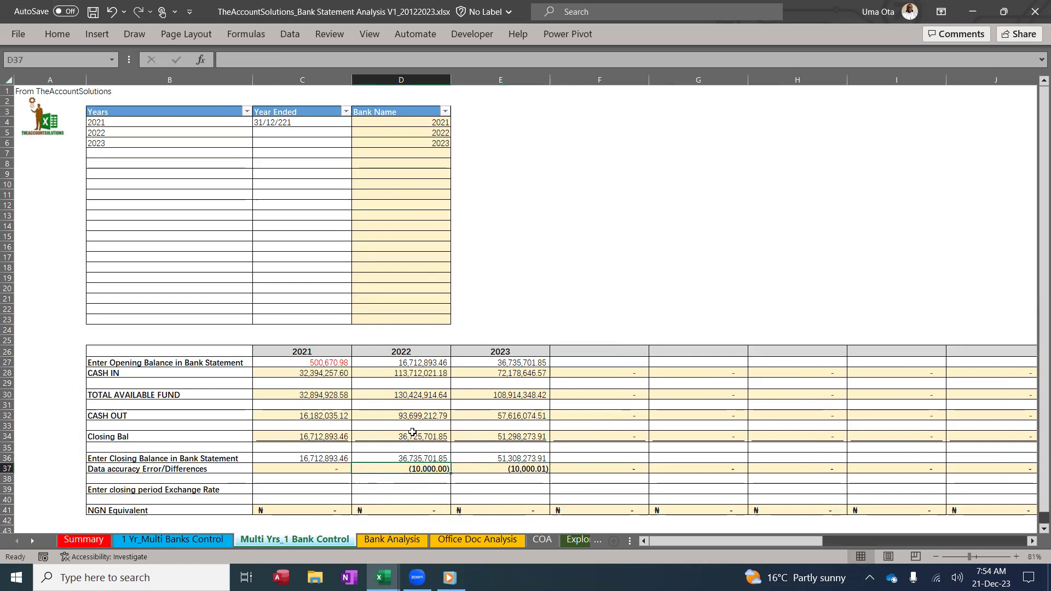
pyautogui.click(392, 539)
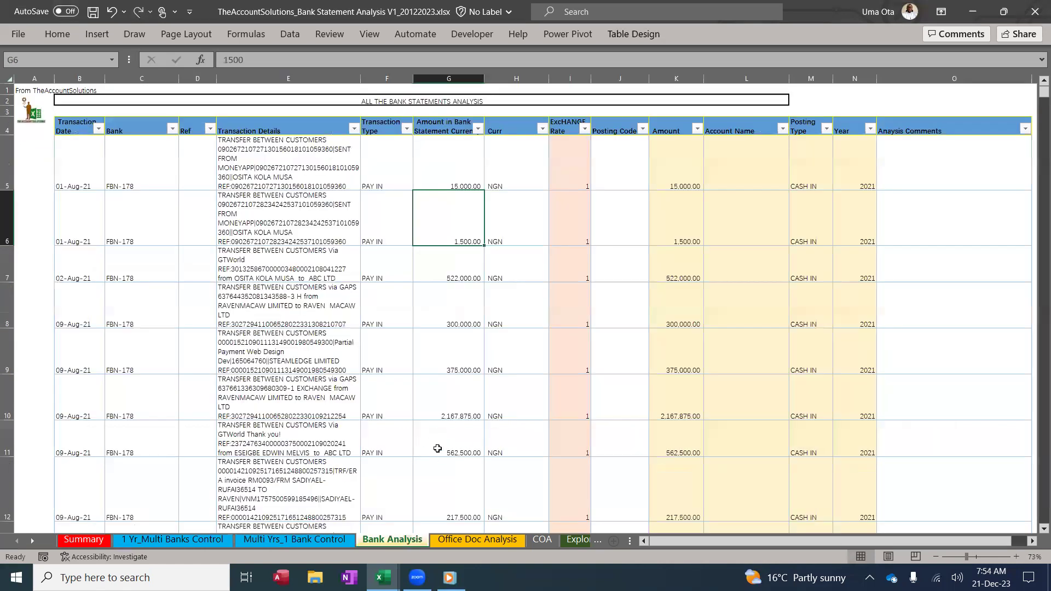
pyautogui.click(172, 540)
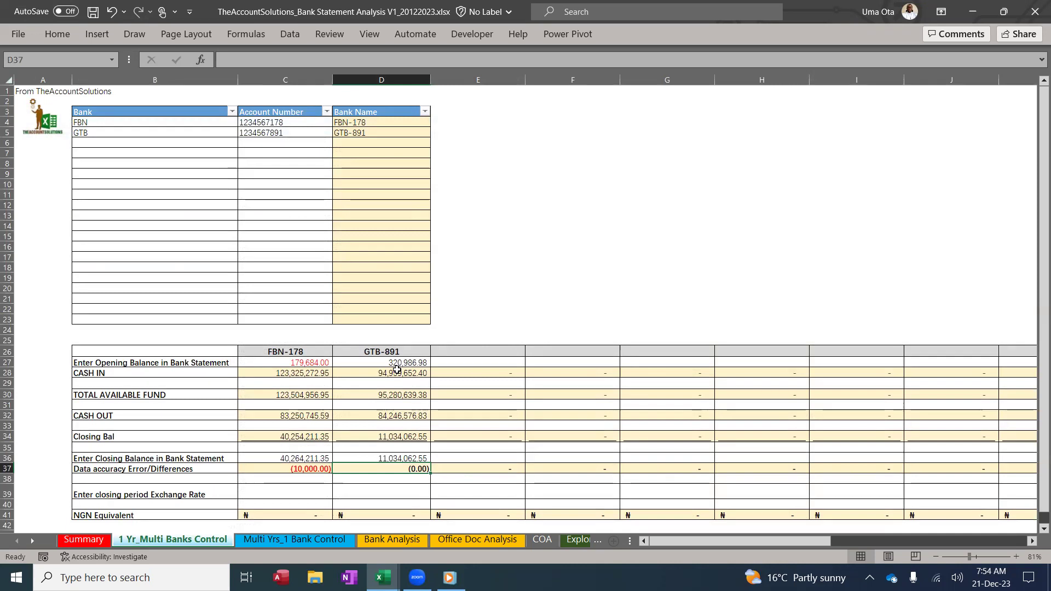
pyautogui.click(392, 539)
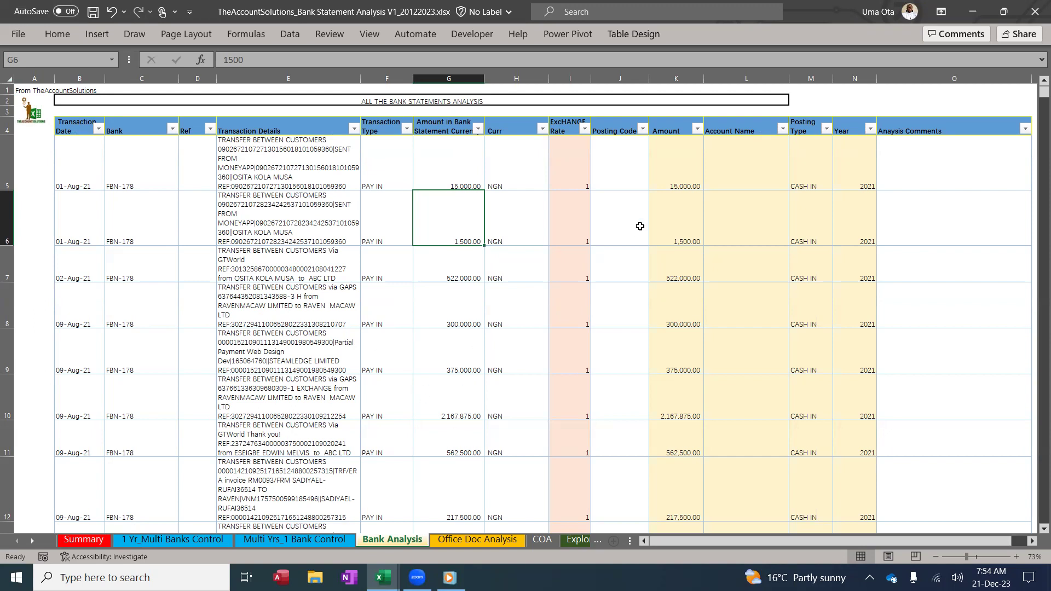
pyautogui.click(620, 170)
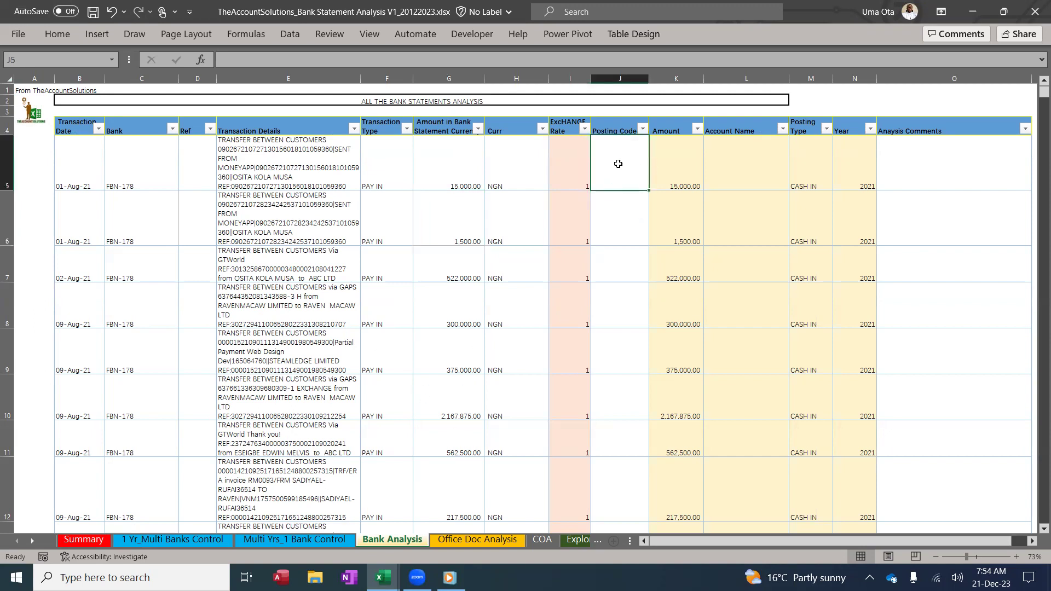
pyautogui.click(544, 540)
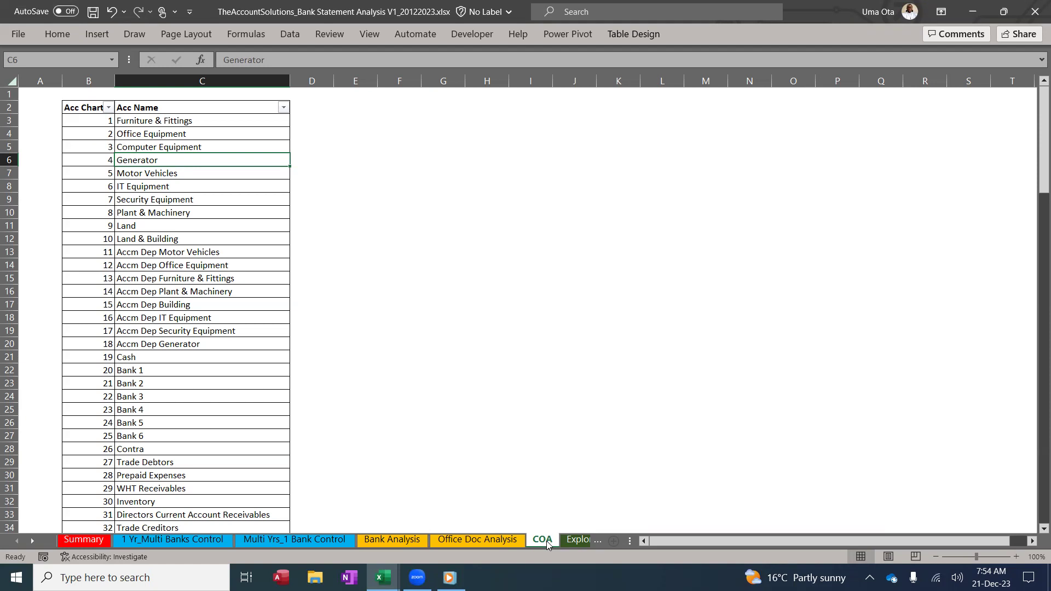
pyautogui.click(392, 539)
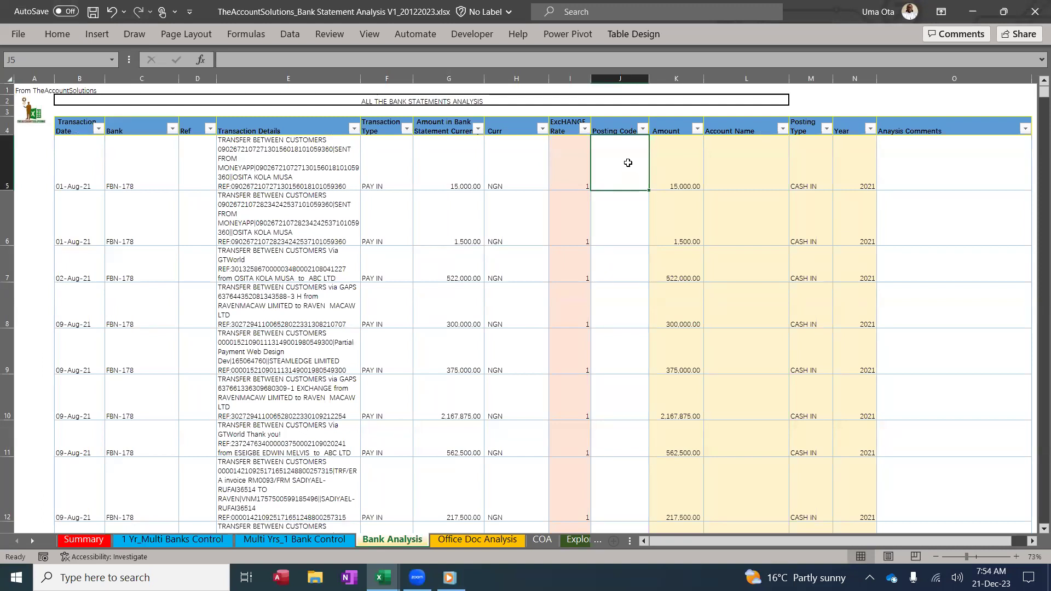
# - Enter posting codes 1, 50, 34, 43, 52 and 43 down cells J5 to J10
pyautogui.write('1')
pyautogui.press('Return')
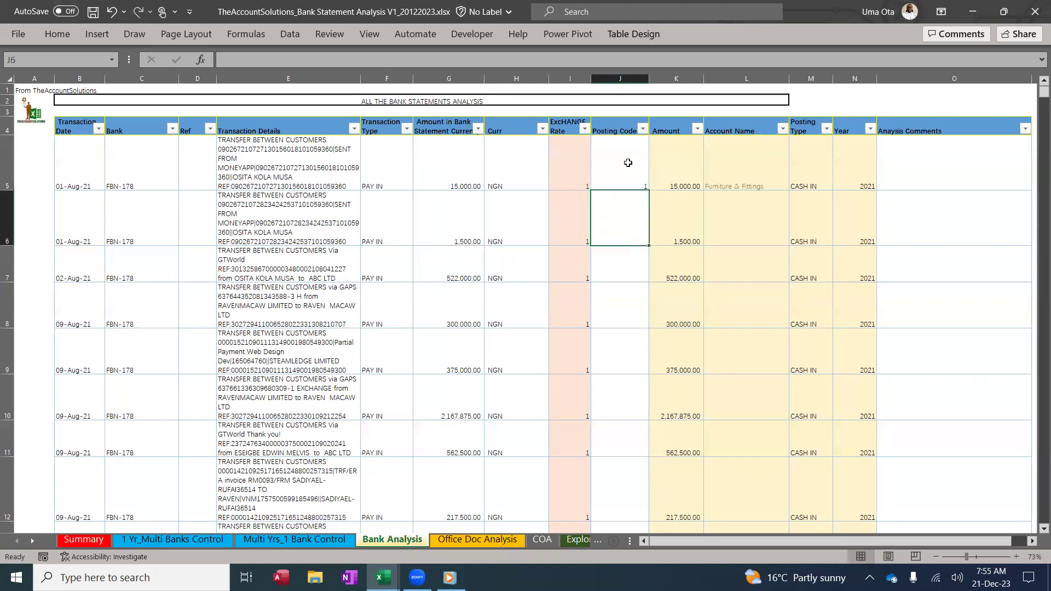
pyautogui.write('50')
pyautogui.press('Return')
pyautogui.write('34')
pyautogui.press('Return')
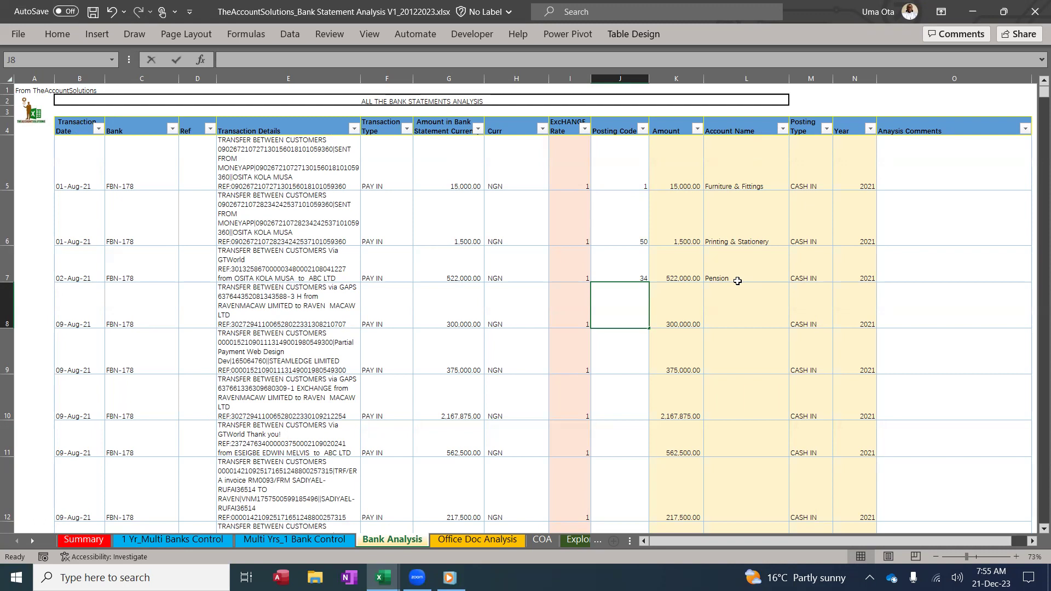
pyautogui.write('43')
pyautogui.press('Return')
pyautogui.write('52')
pyautogui.press('Return')
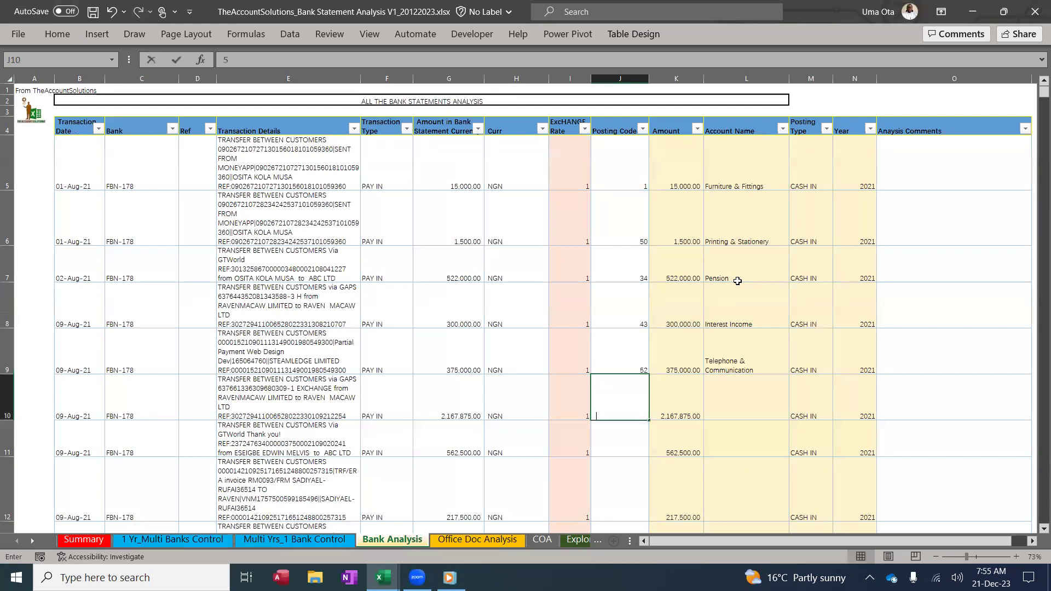
pyautogui.write('43')
pyautogui.press('Return')
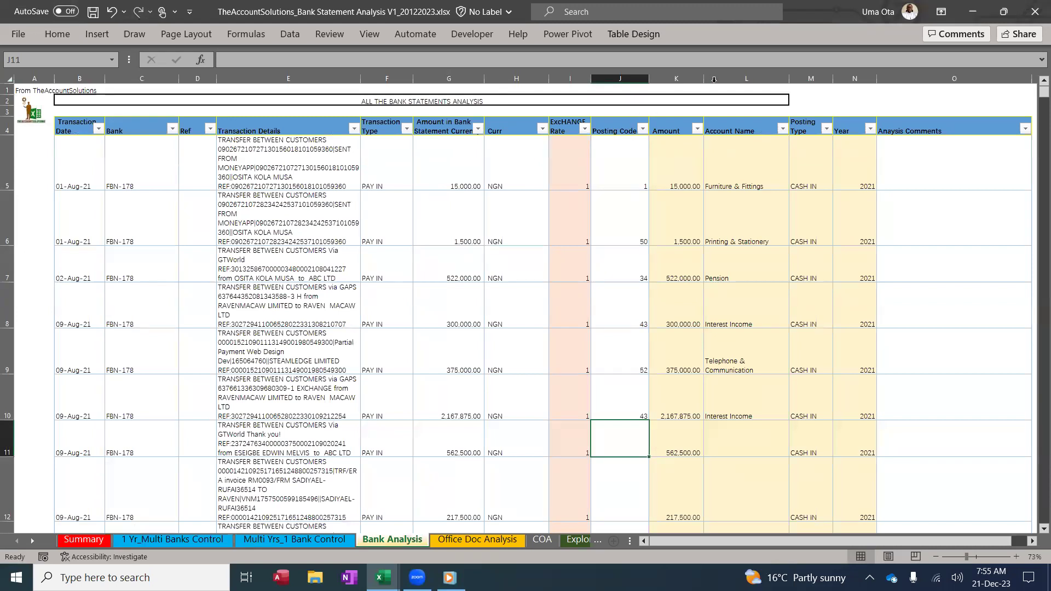
# - Paste the posting codes copied from Data.xlsx into J5 as values
pyautogui.hotkey('alt', 'Tab')
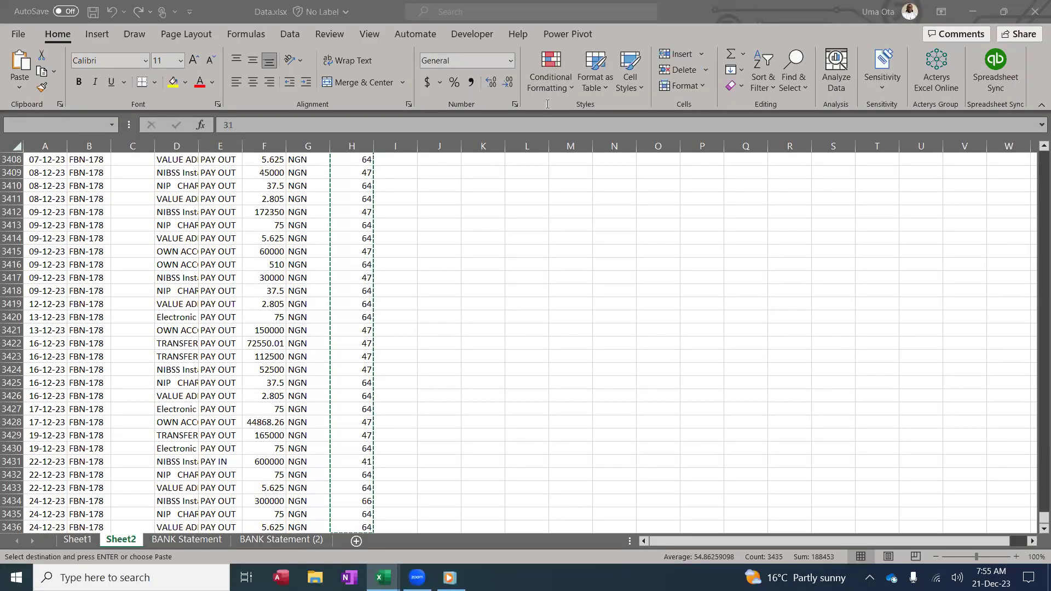
pyautogui.hotkey('alt', 'Tab')
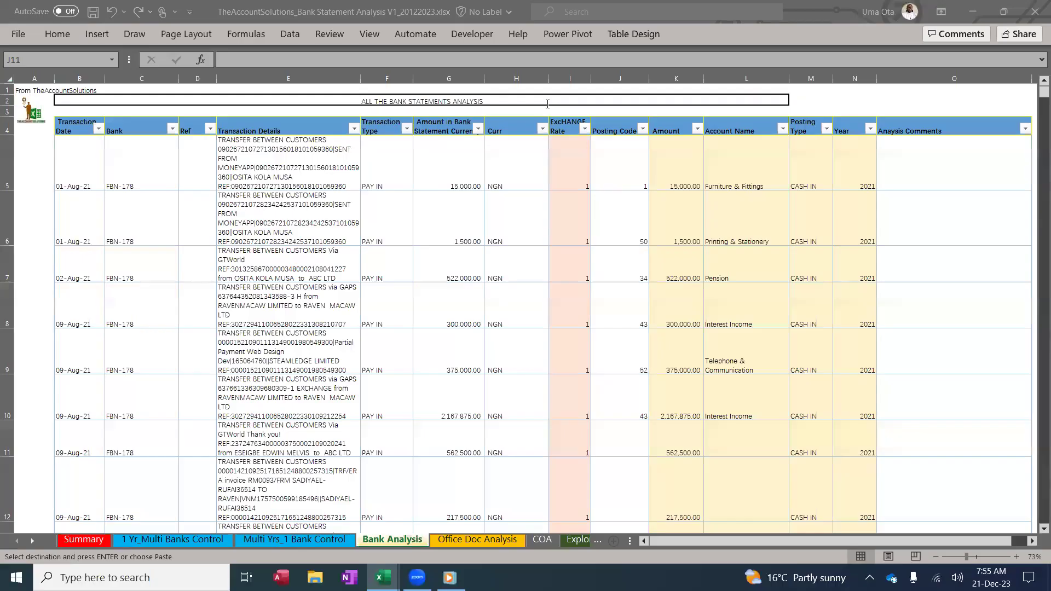
pyautogui.click(618, 167)
pyautogui.rightClick(618, 164)
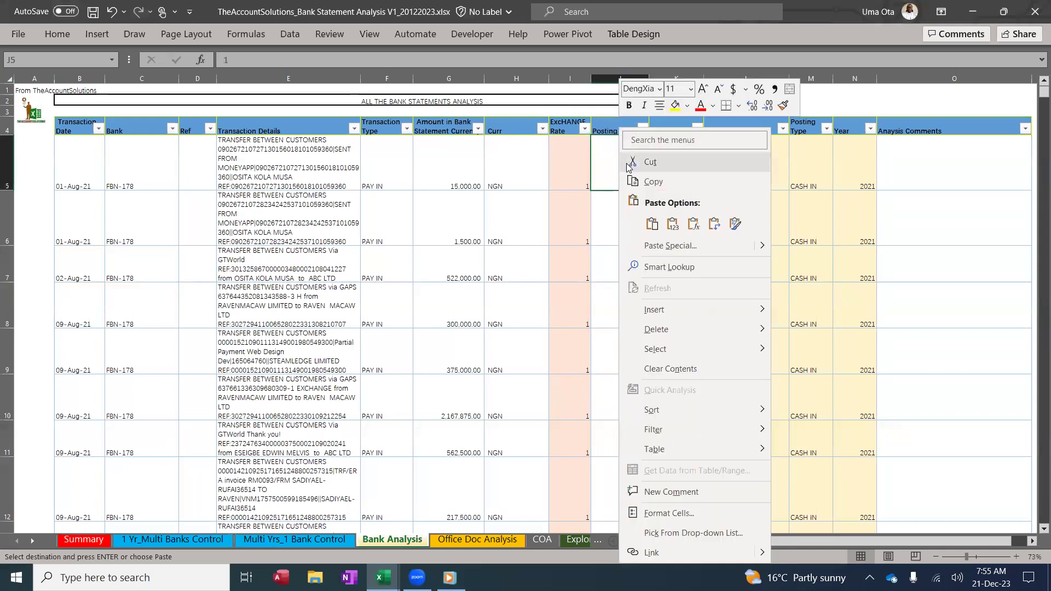
pyautogui.click(672, 223)
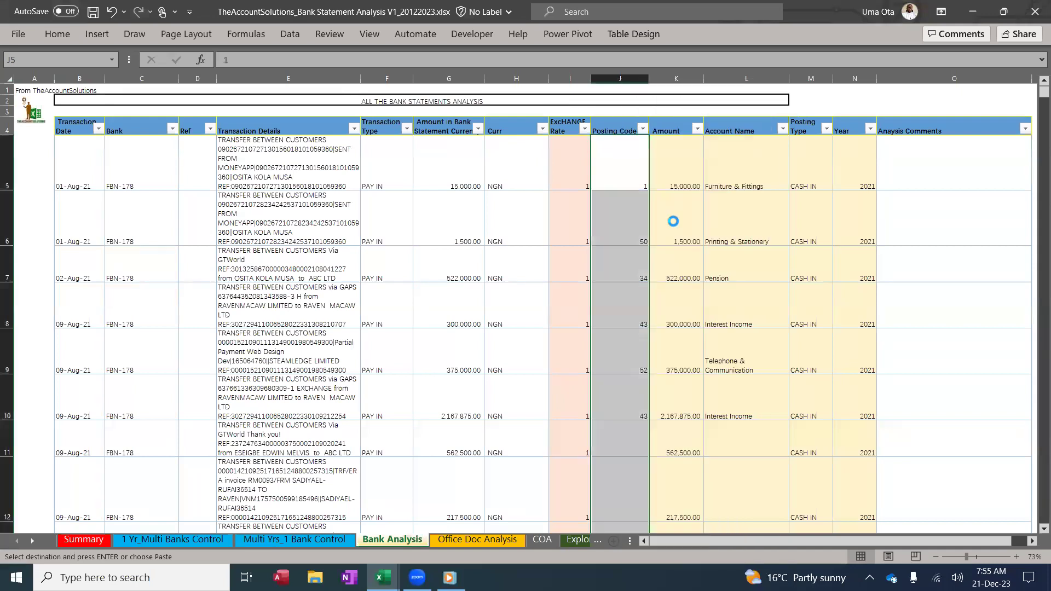
pyautogui.click(623, 171)
# - Review the filled codes and inspect the Account Name filter list without changing it
pyautogui.scroll(-1, 617, 232)
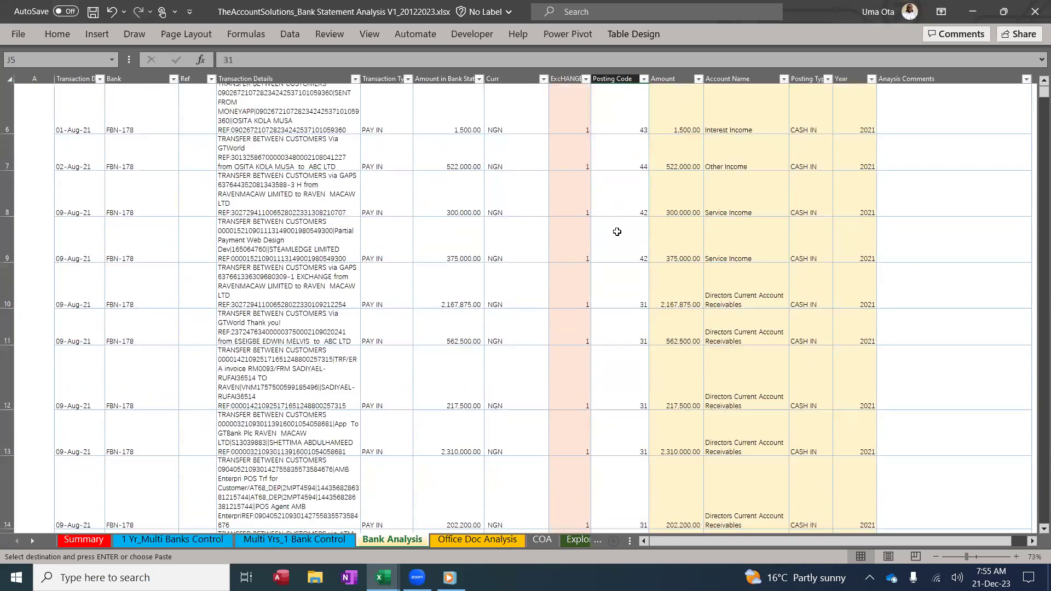
pyautogui.scroll(2, 618, 241)
pyautogui.scroll(-2, 627, 265)
pyautogui.scroll(-4, 626, 277)
pyautogui.scroll(-4, 627, 281)
pyautogui.scroll(6, 626, 277)
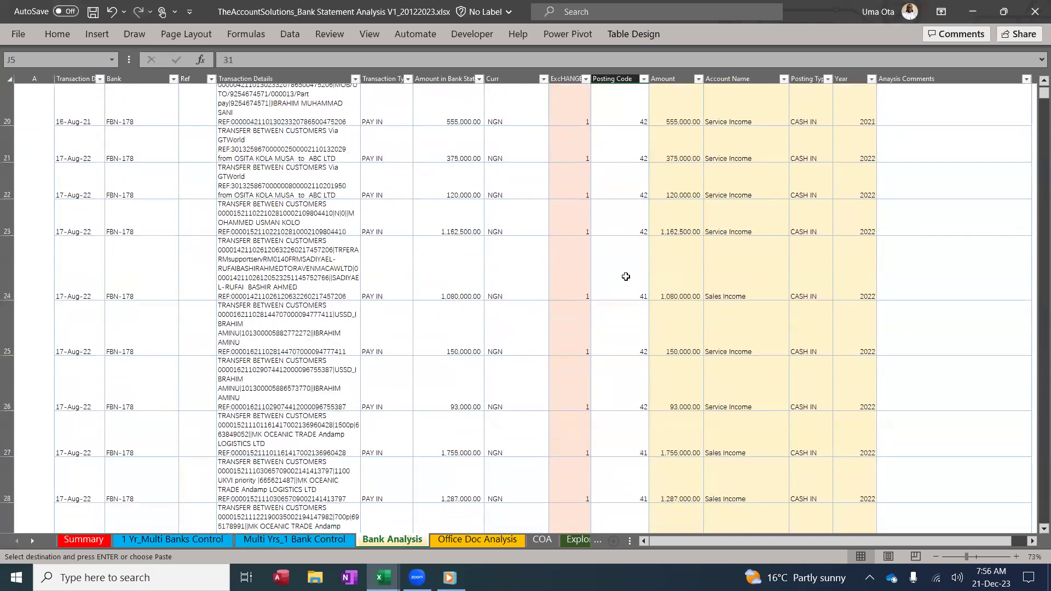
pyautogui.scroll(3, 625, 277)
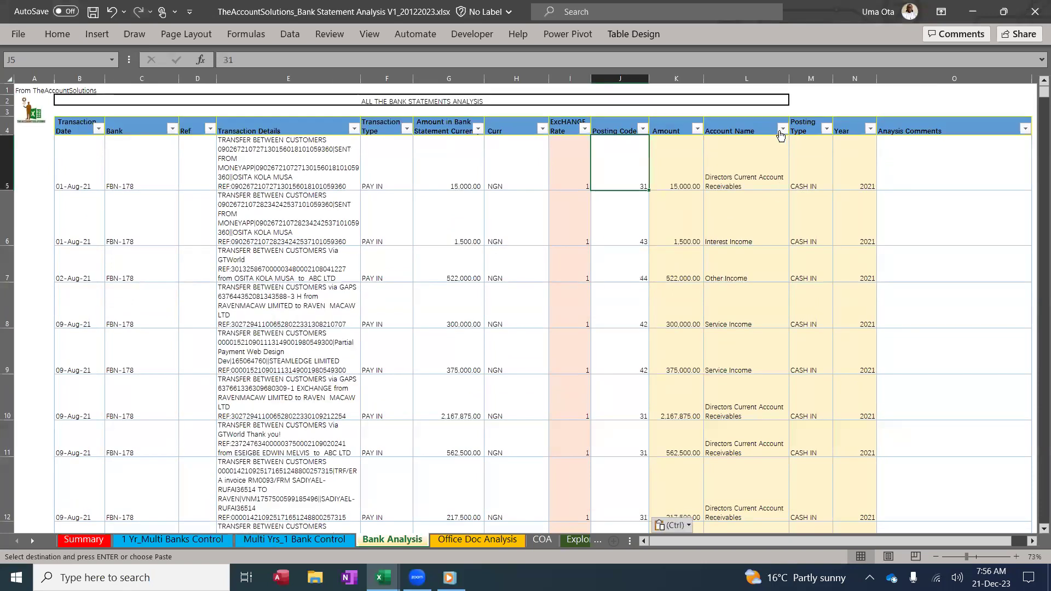
pyautogui.click(782, 128)
pyautogui.moveTo(776, 306)
pyautogui.mouseDown()
pyautogui.moveTo(779, 380)
pyautogui.moveTo(778, 290)
pyautogui.mouseUp()
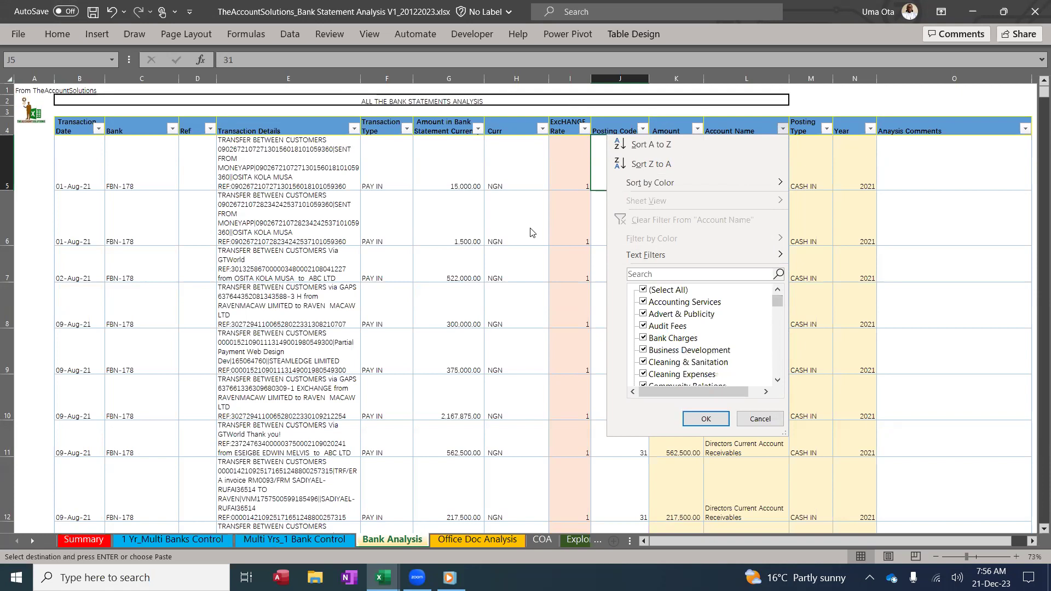
pyautogui.click(706, 418)
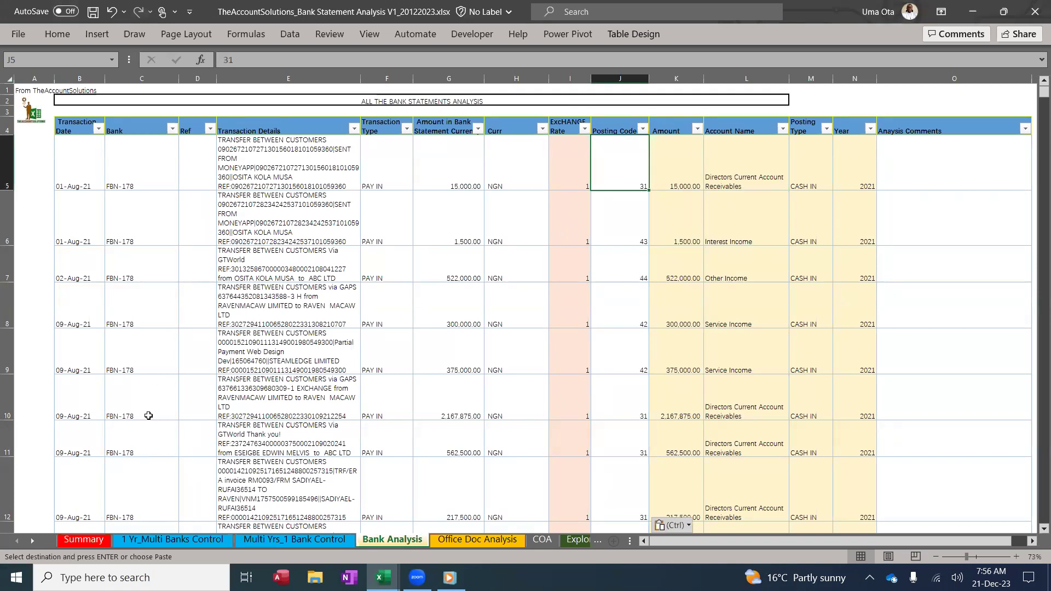
# - Browse the Summary sheet's 2021–2023 totals for accounts such as Generator and NSITF Cost
pyautogui.click(86, 539)
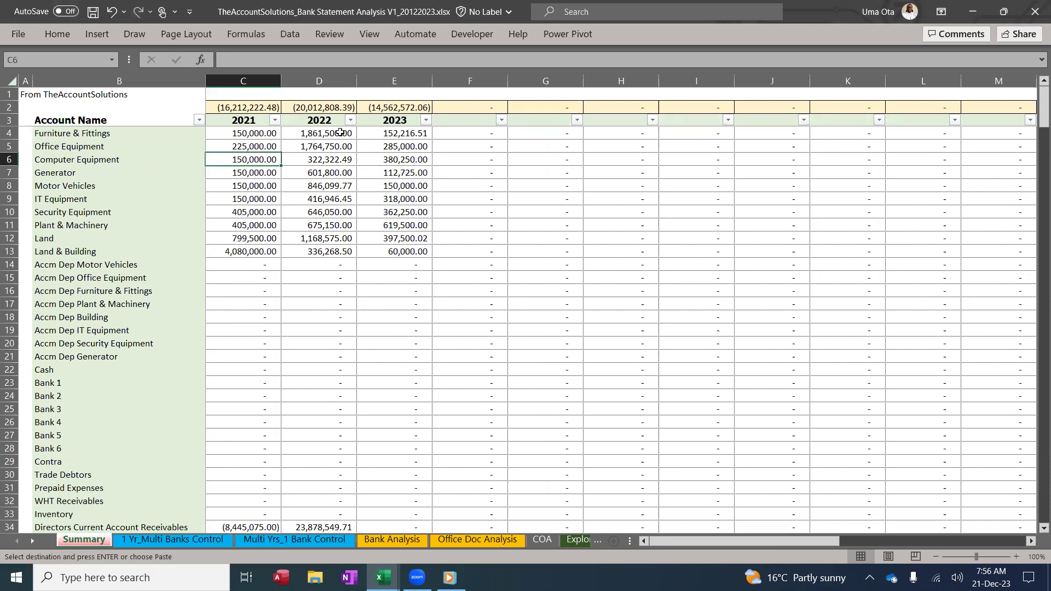
pyautogui.click(164, 175)
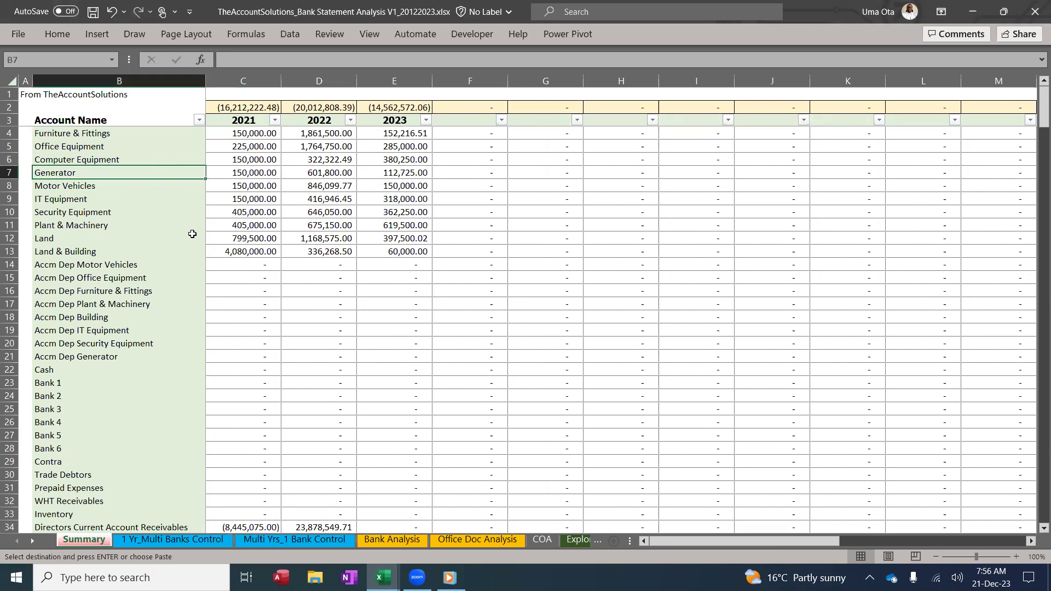
pyautogui.scroll(-5, 192, 241)
pyautogui.scroll(-20, 192, 244)
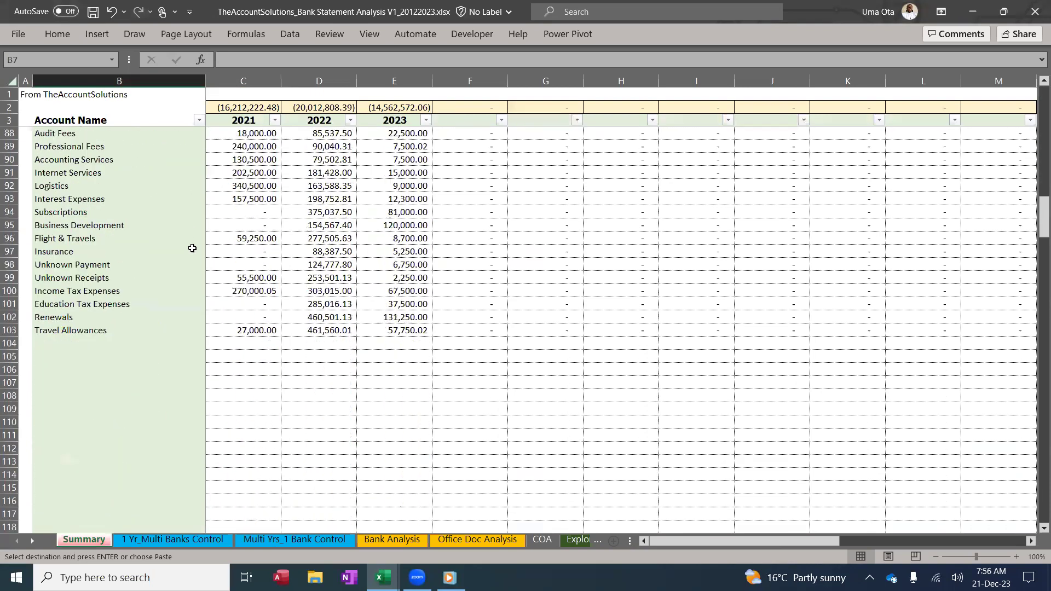
pyautogui.scroll(20, 192, 248)
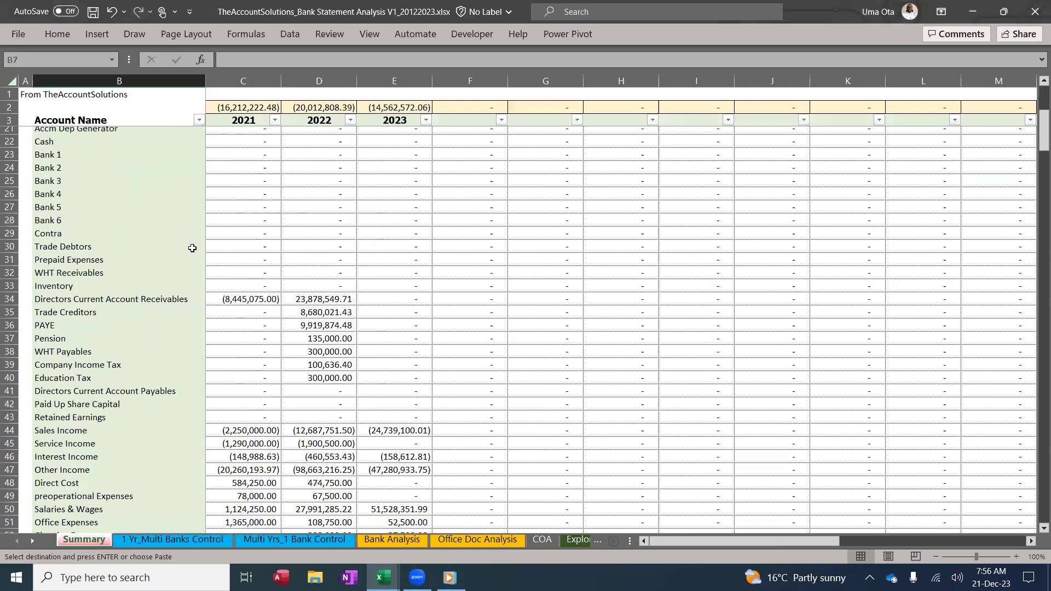
pyautogui.scroll(-15, 192, 248)
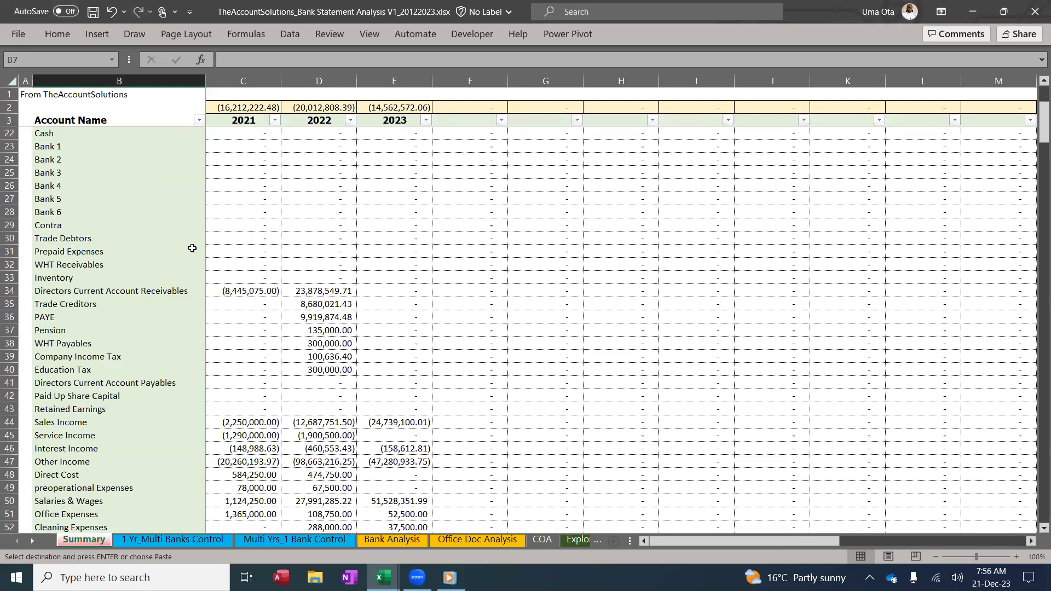
pyautogui.scroll(15, 210, 242)
pyautogui.scroll(-20, 211, 241)
pyautogui.scroll(7, 210, 249)
pyautogui.scroll(-5, 210, 249)
pyautogui.click(99, 228)
pyautogui.scroll(-6, 199, 311)
pyautogui.scroll(4, 316, 257)
pyautogui.scroll(20, 315, 257)
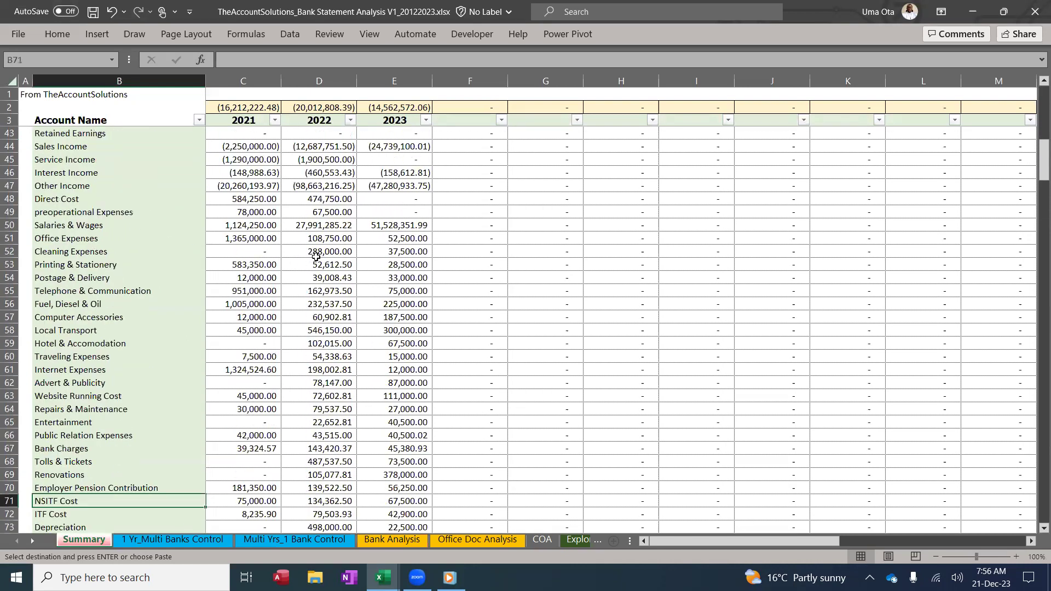
# - Return to the Bank Analysis sheet with the selection on posting code cell J6
pyautogui.click(392, 539)
pyautogui.press('Down')
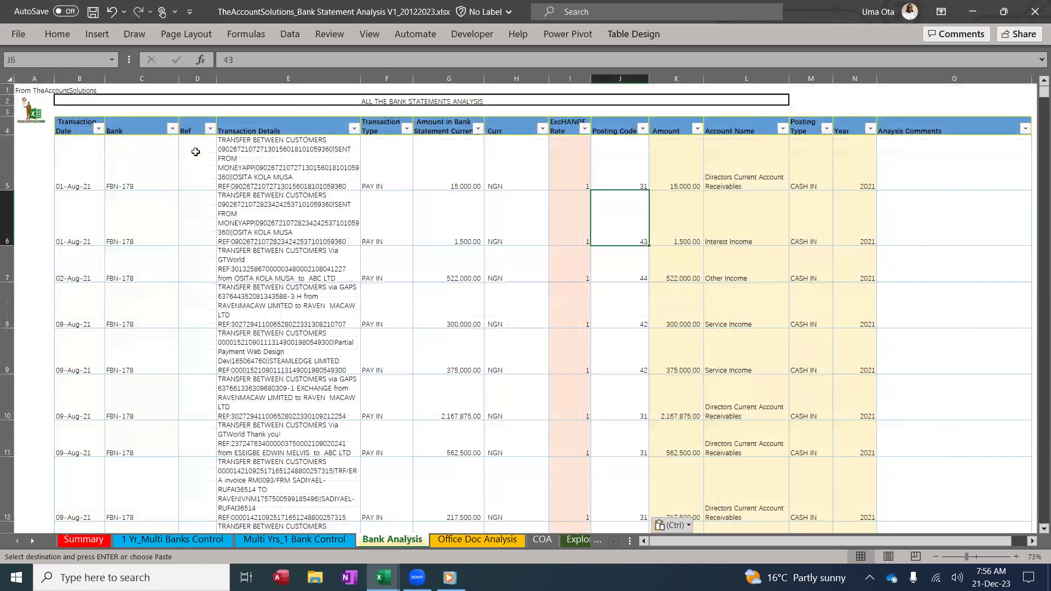